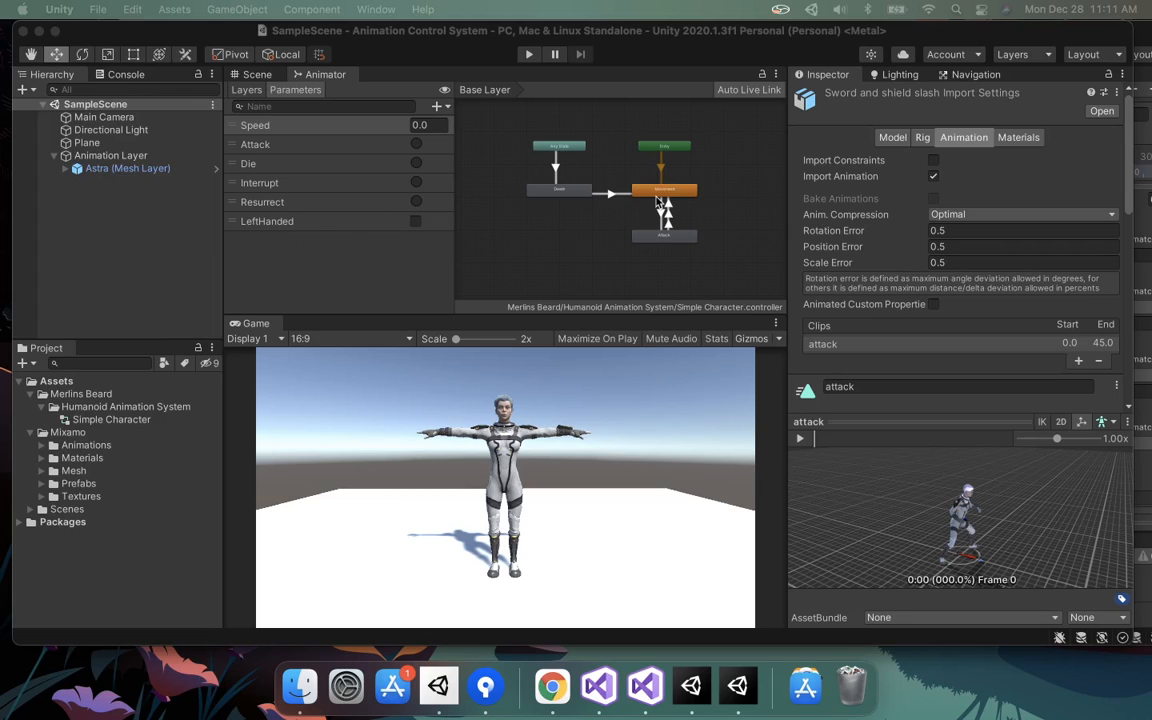
Open the Ch48_nonPBR model's Materials import settings and review the Location option, keeping Use Embedded Materials.
click(42, 471)
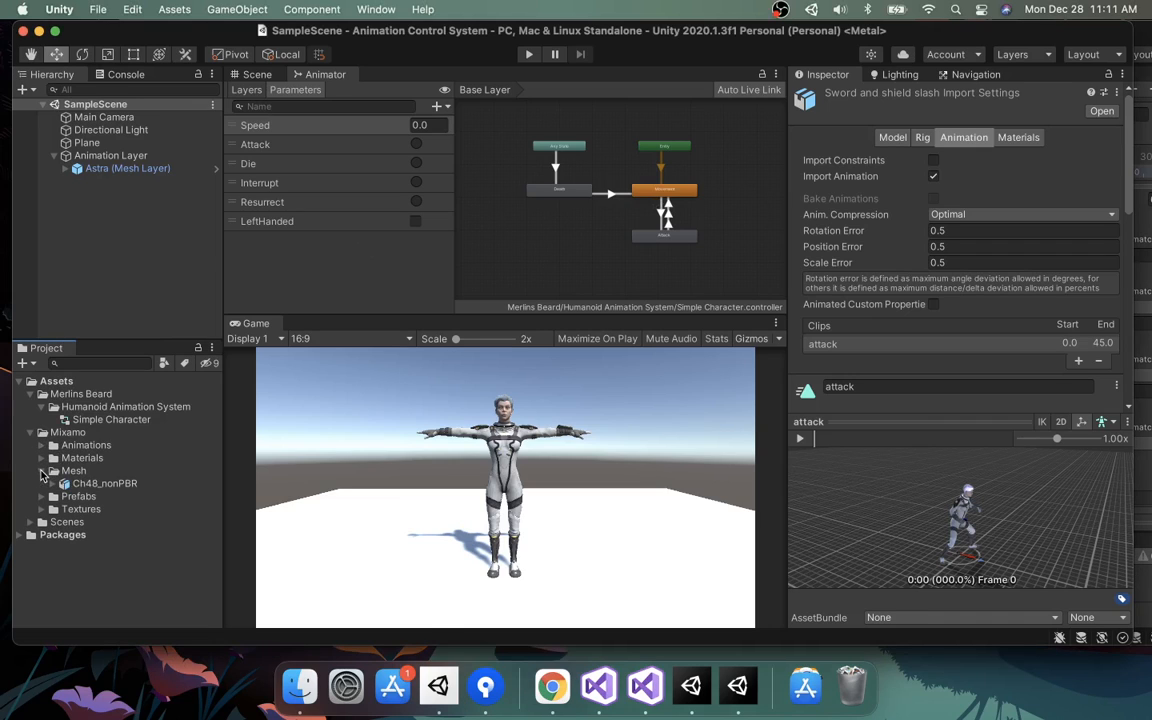
click(54, 484)
click(90, 484)
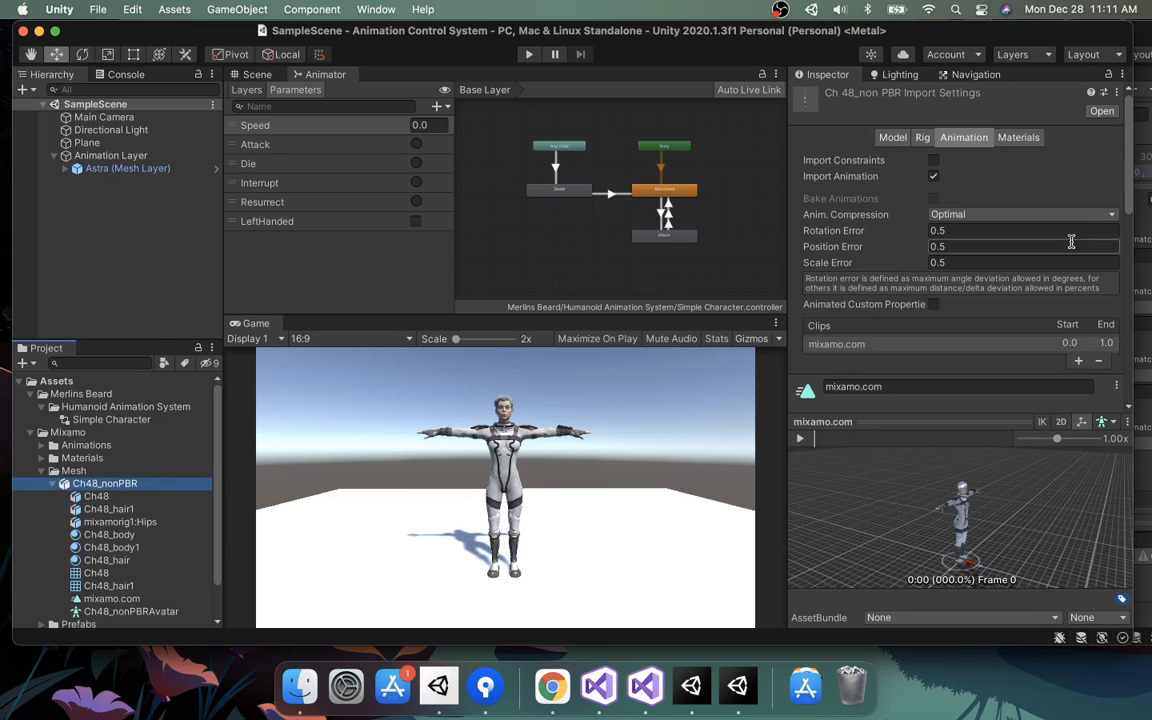
click(1020, 144)
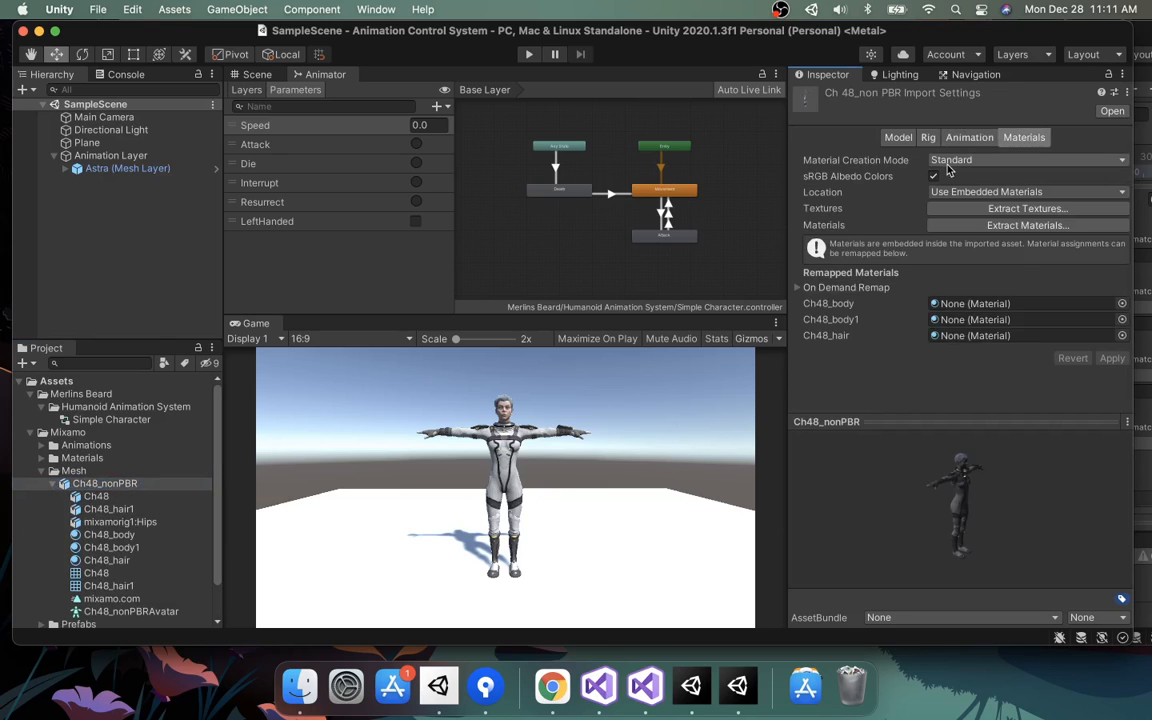
click(990, 193)
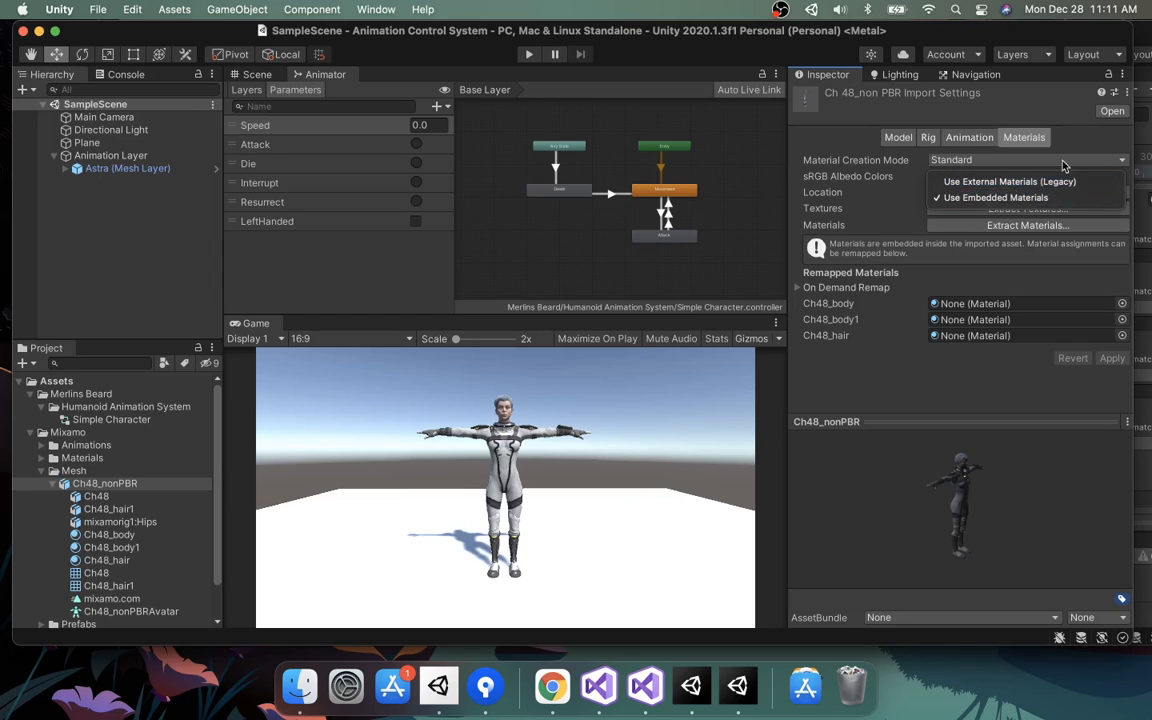
click(1092, 147)
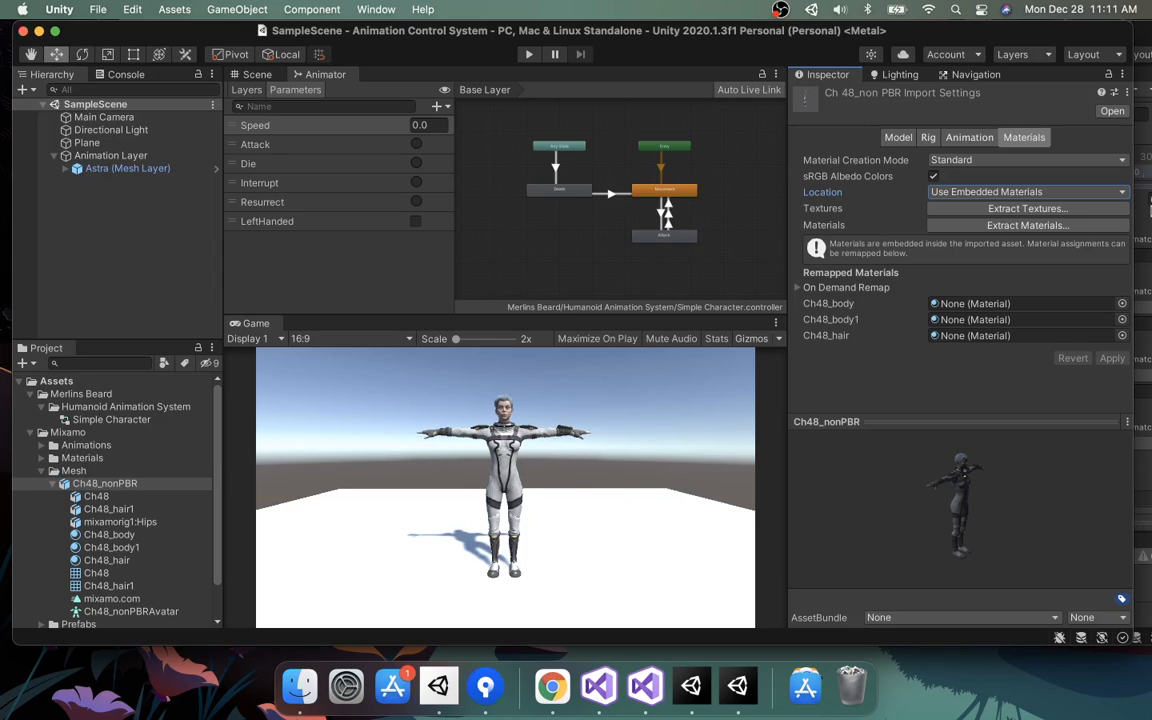
click(1016, 192)
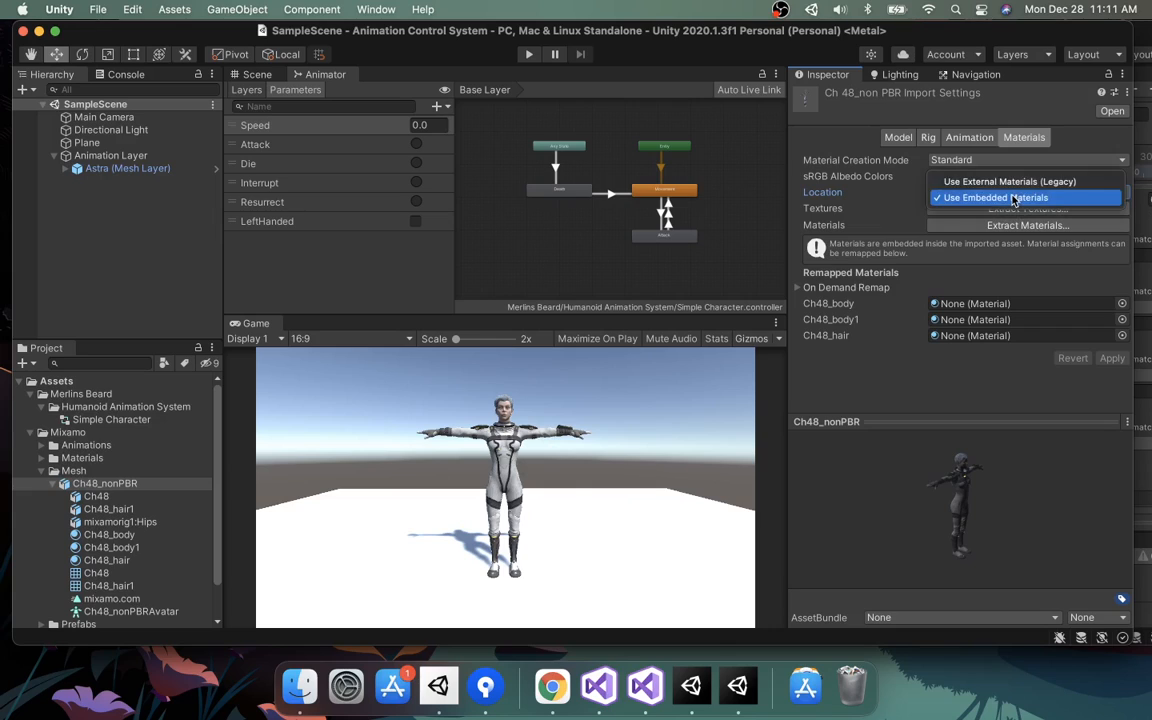
click(1000, 197)
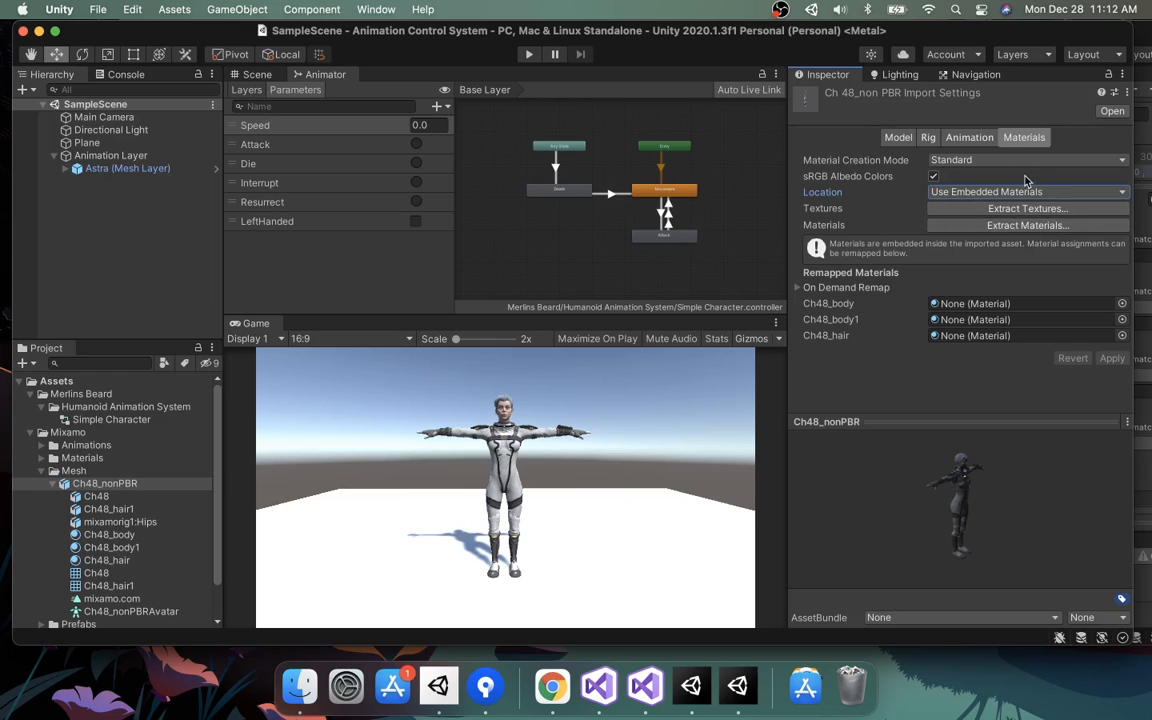
Set the model's rig to Humanoid with the avatar created from this model, and select the Ch48_nonPBRAvatar asset.
click(928, 140)
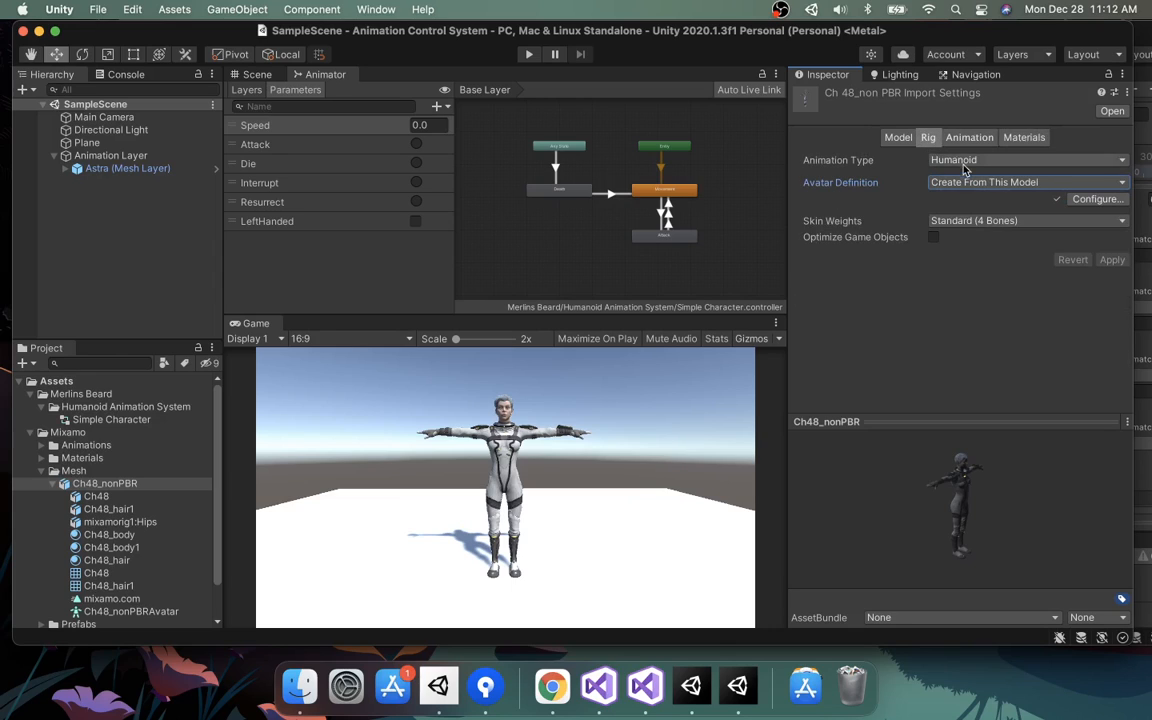
click(968, 166)
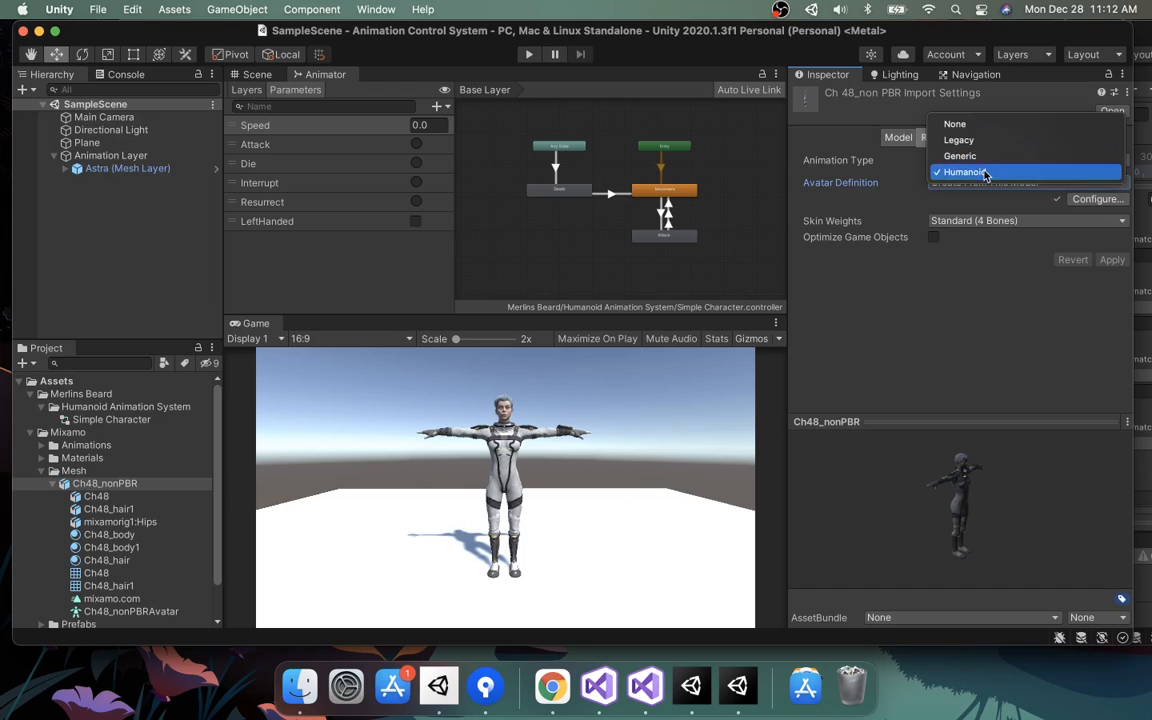
click(985, 174)
click(985, 182)
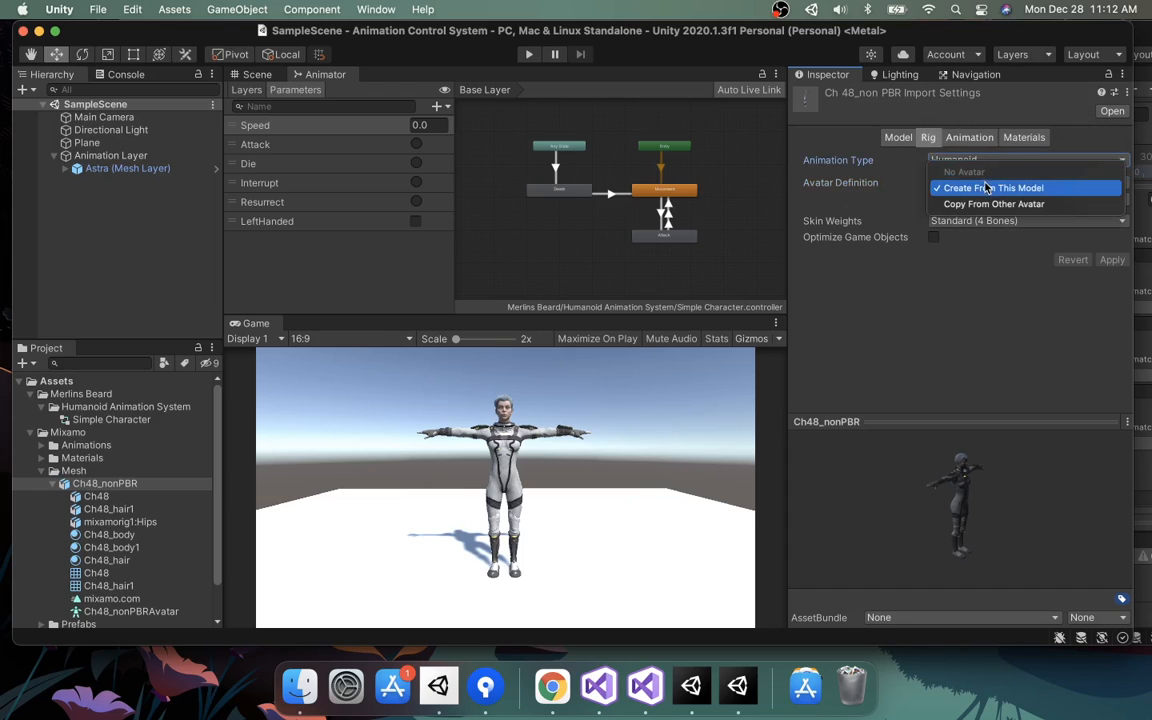
click(979, 190)
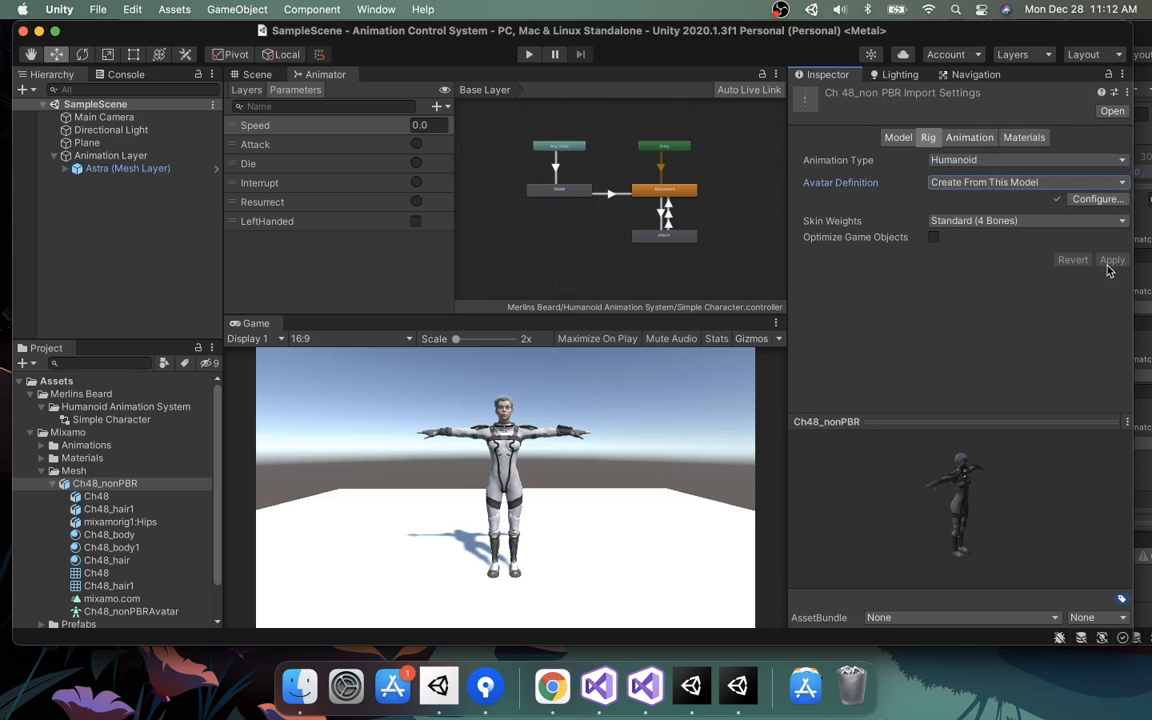
click(115, 611)
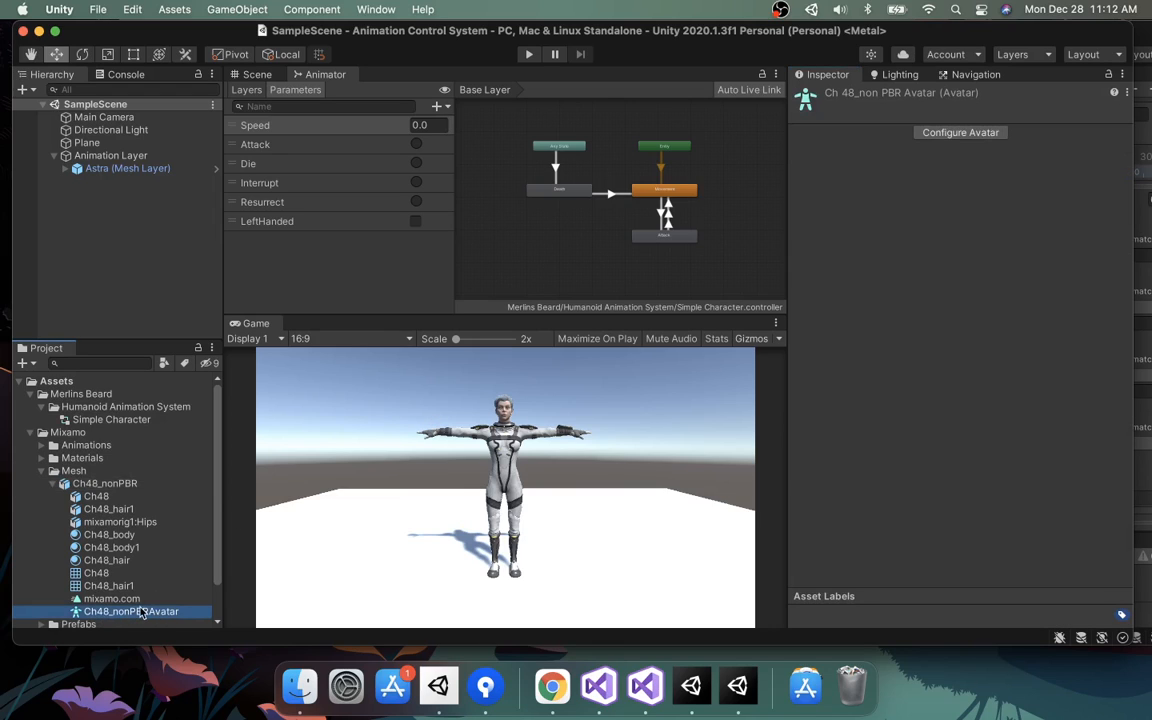
Set the draw sword 1 animation's rig to Humanoid, copying the avatar from Ch48_nonPBRAvatar.
click(43, 471)
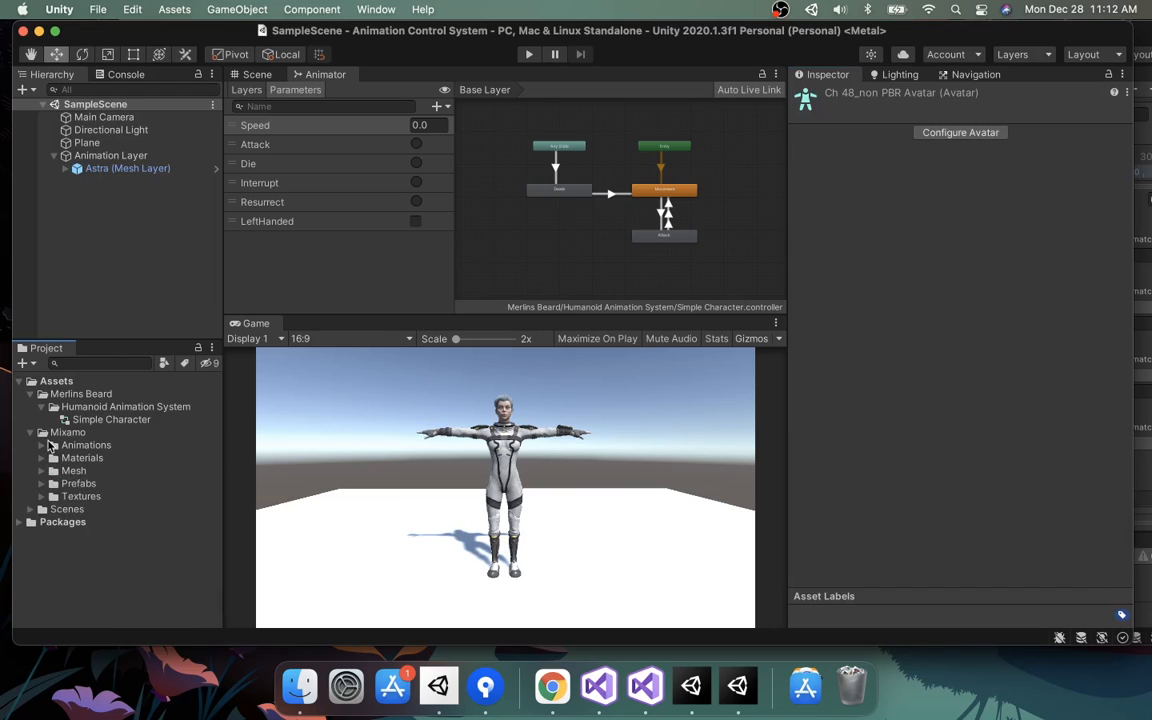
click(42, 445)
click(88, 459)
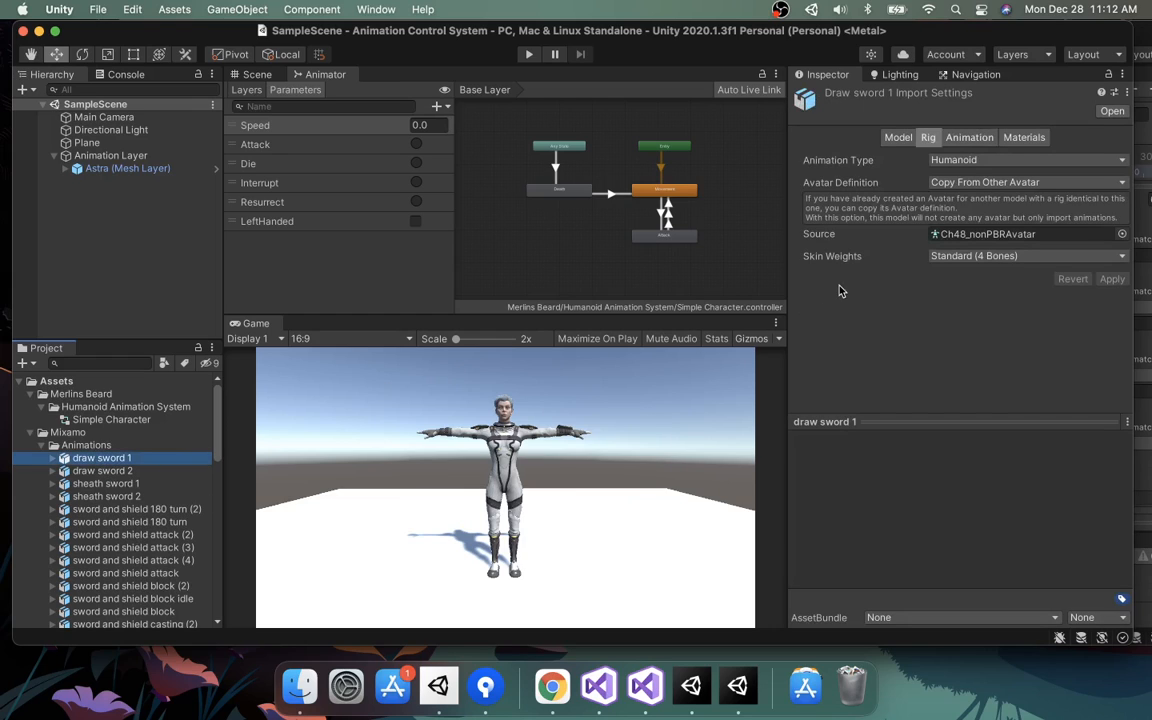
click(967, 161)
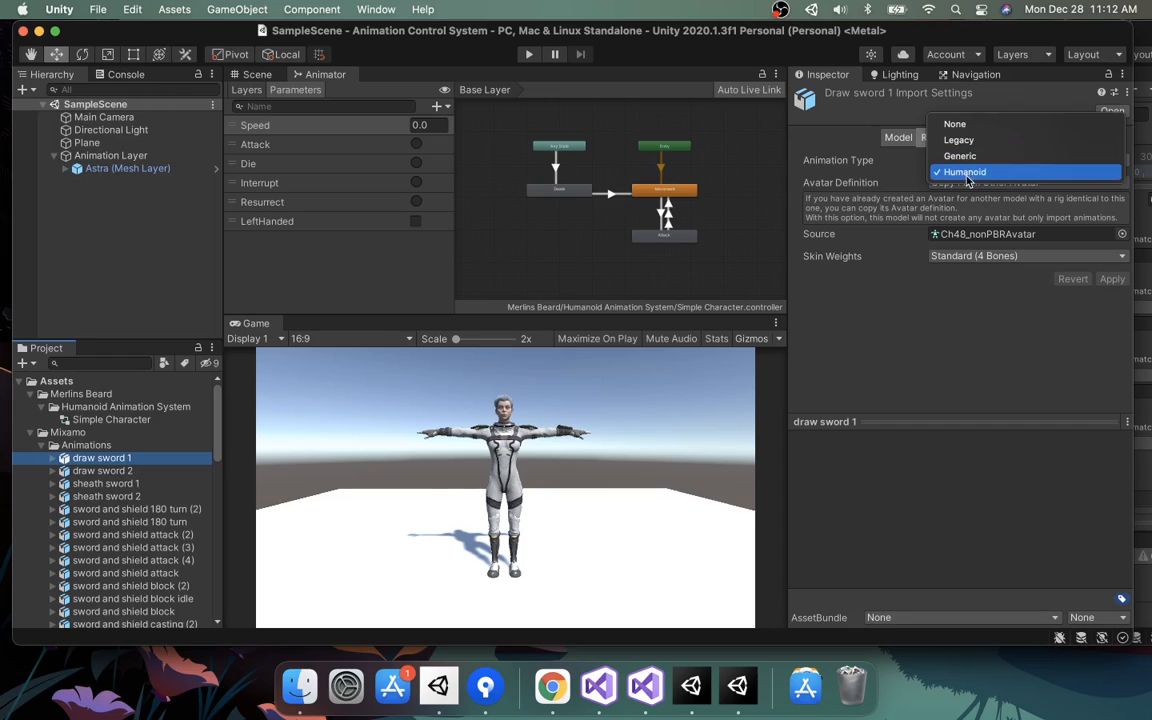
click(966, 174)
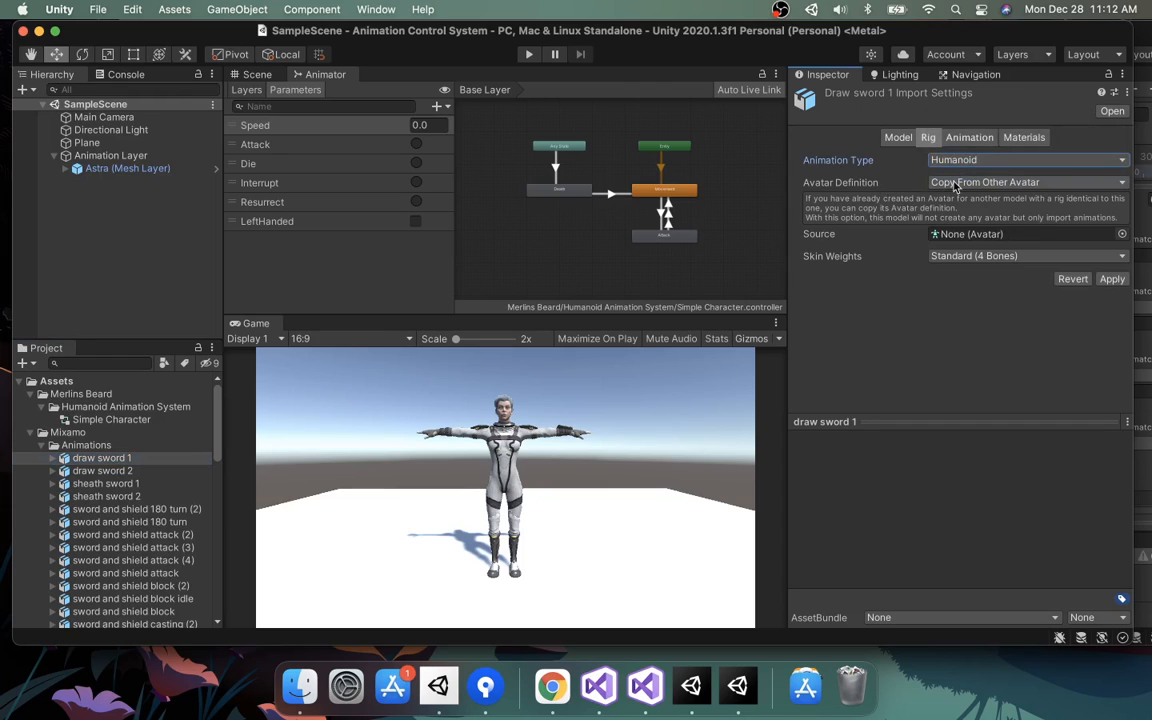
click(950, 184)
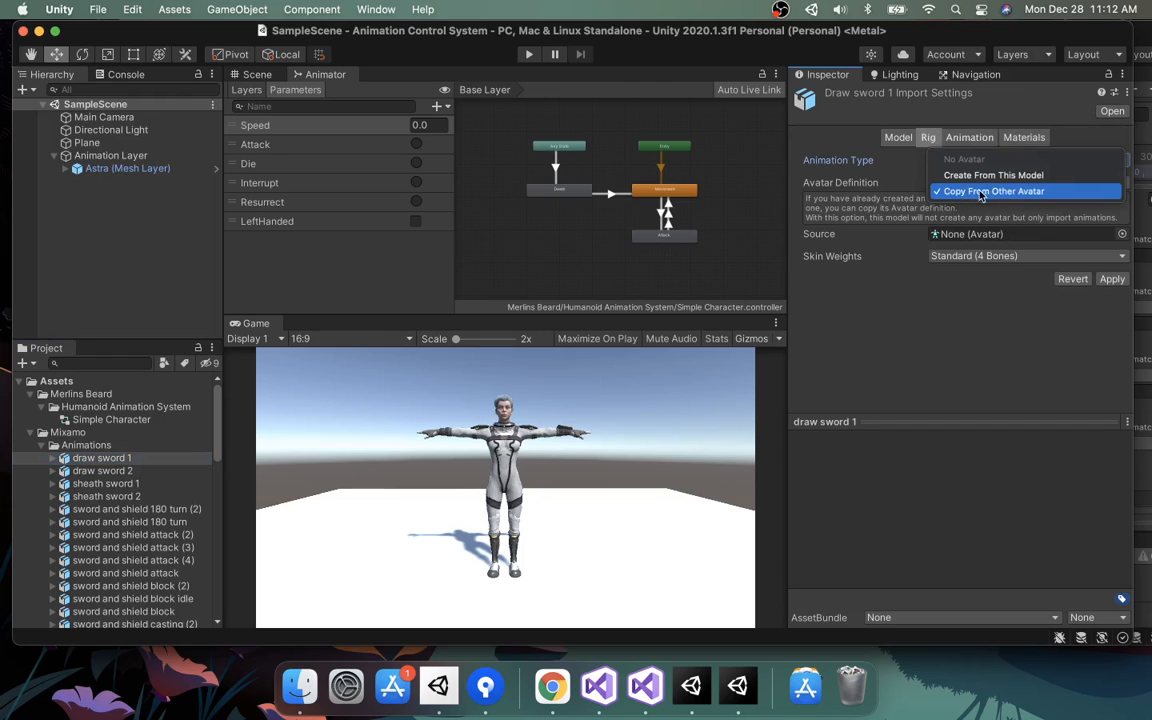
click(995, 192)
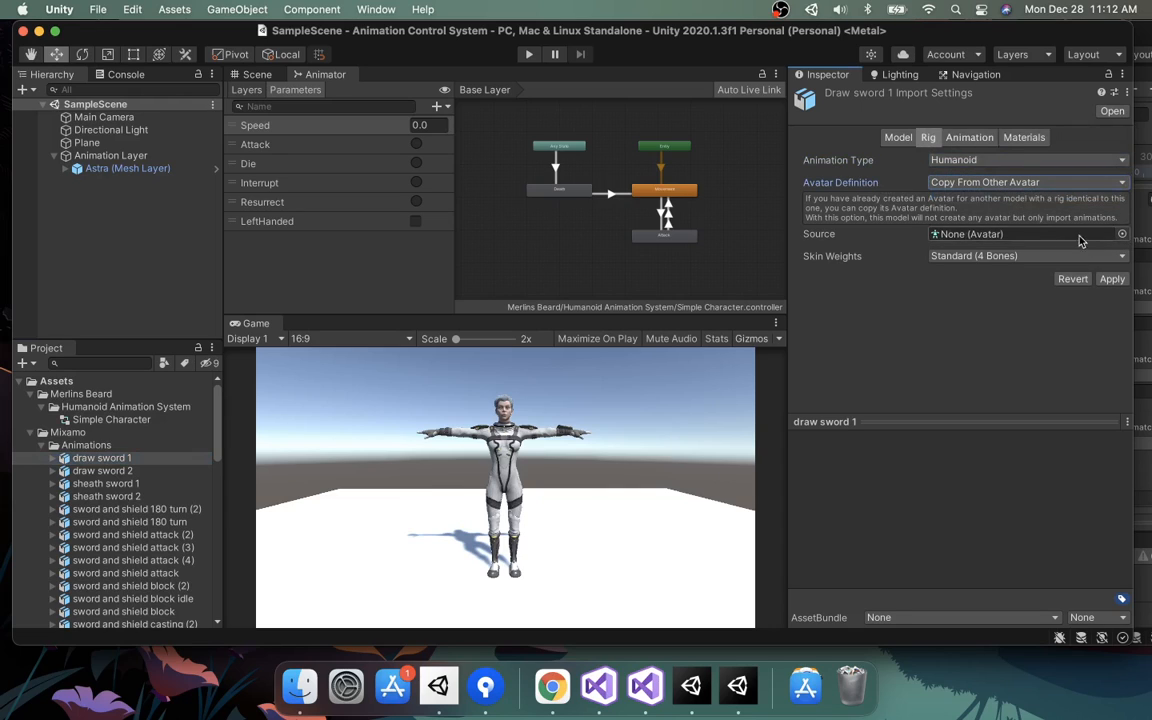
click(1122, 234)
click(1060, 292)
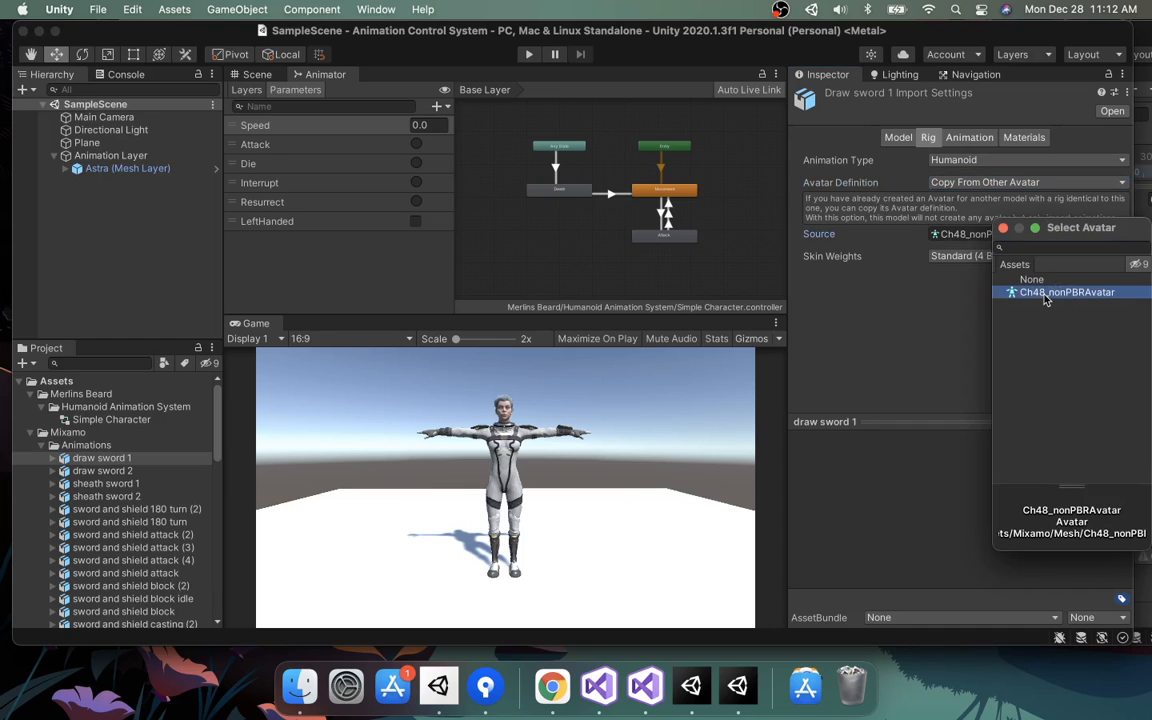
double_click(1048, 293)
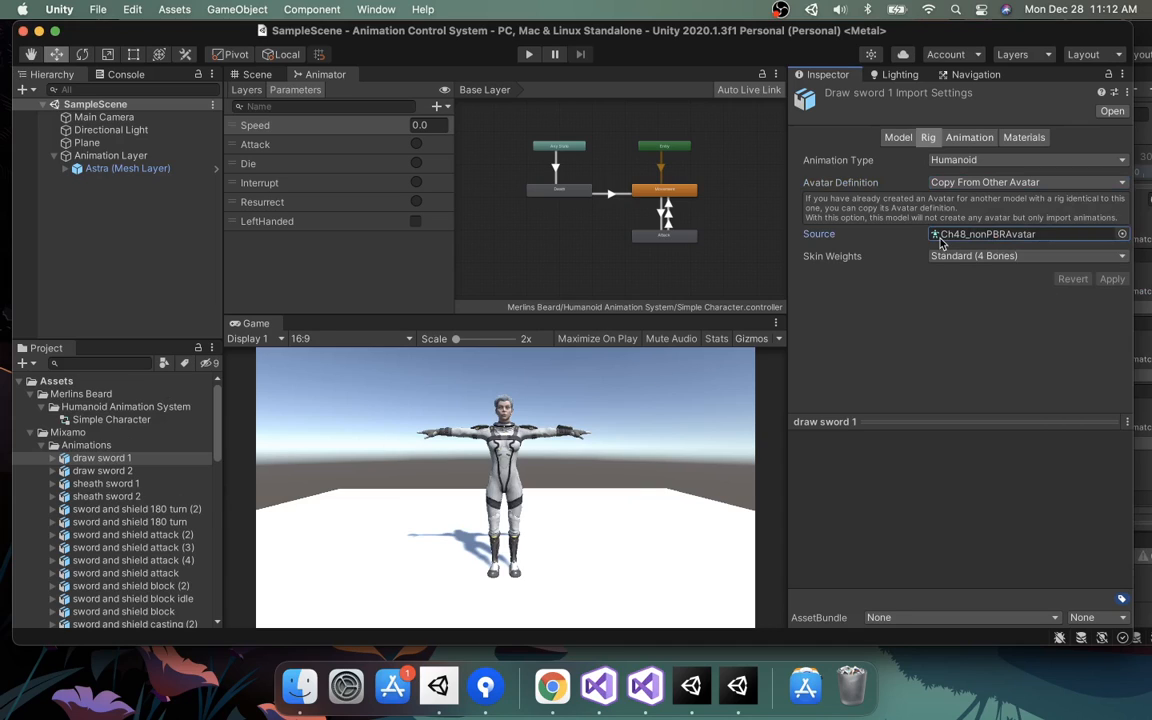
Rename the draw sword 1 animation clip to draw weapon.
click(970, 137)
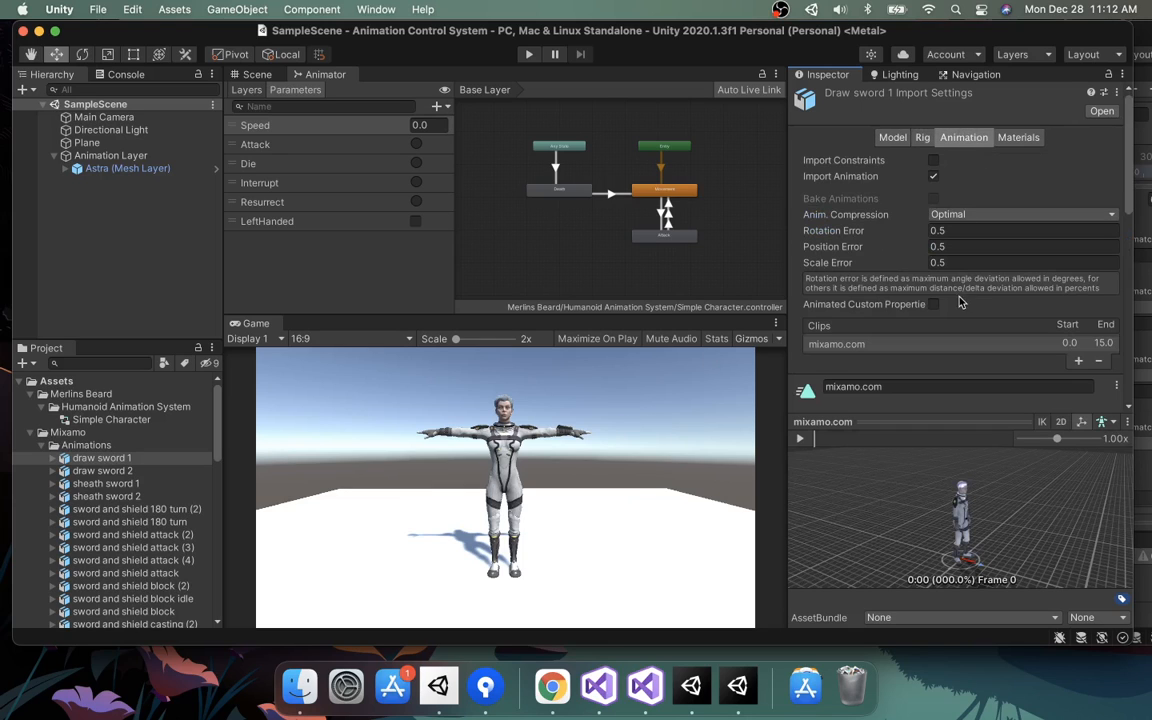
scroll(895, 320, down, 3)
click(901, 281)
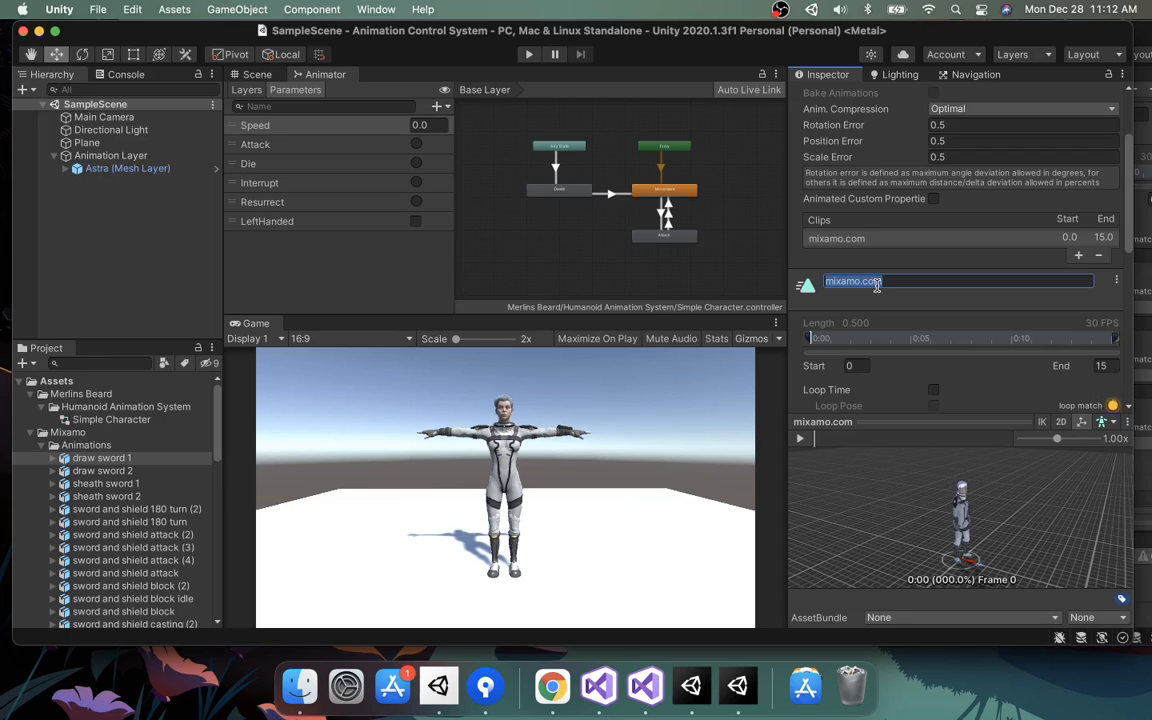
text(draw weapon)
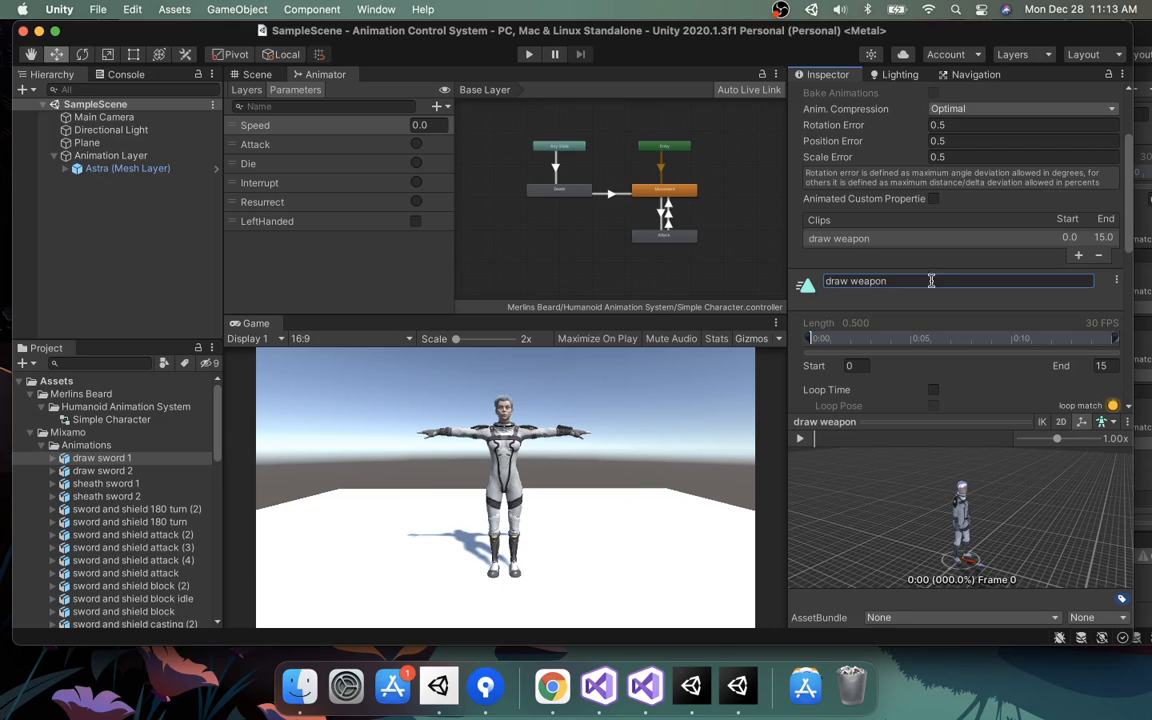
key(Return)
Enable Bake Into Pose for the clip's root transform rotation, Y position and XZ position.
scroll(935, 279, down, 4)
scroll(941, 279, down, 3)
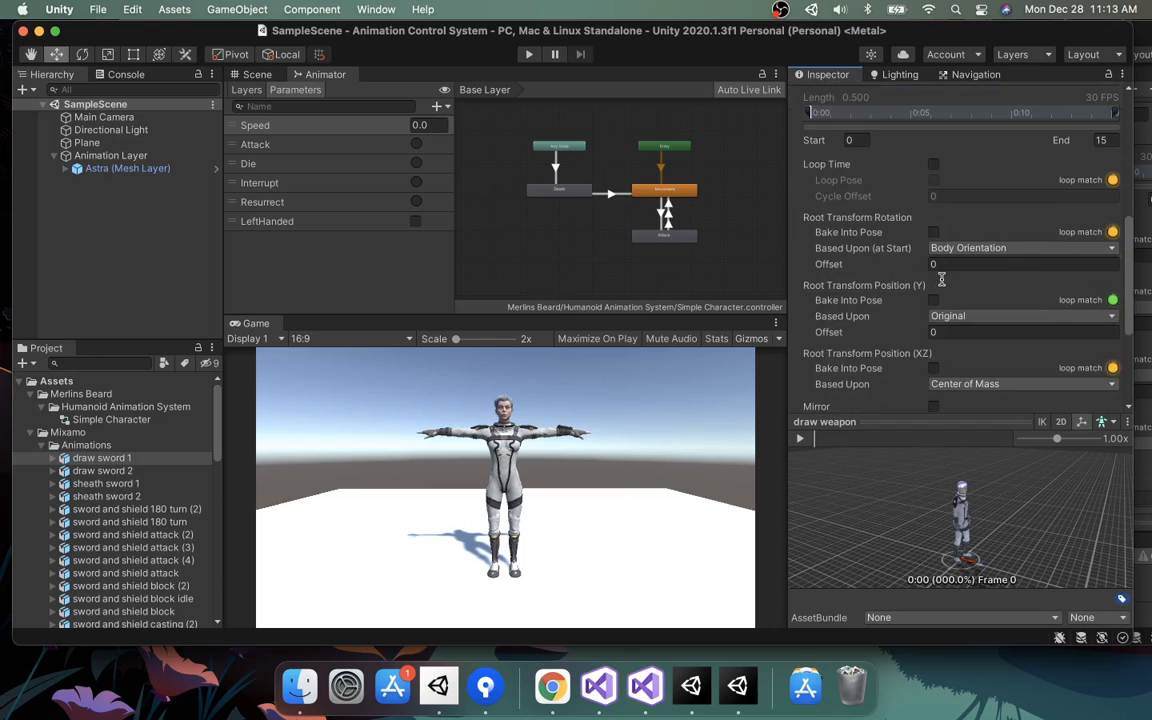
click(933, 300)
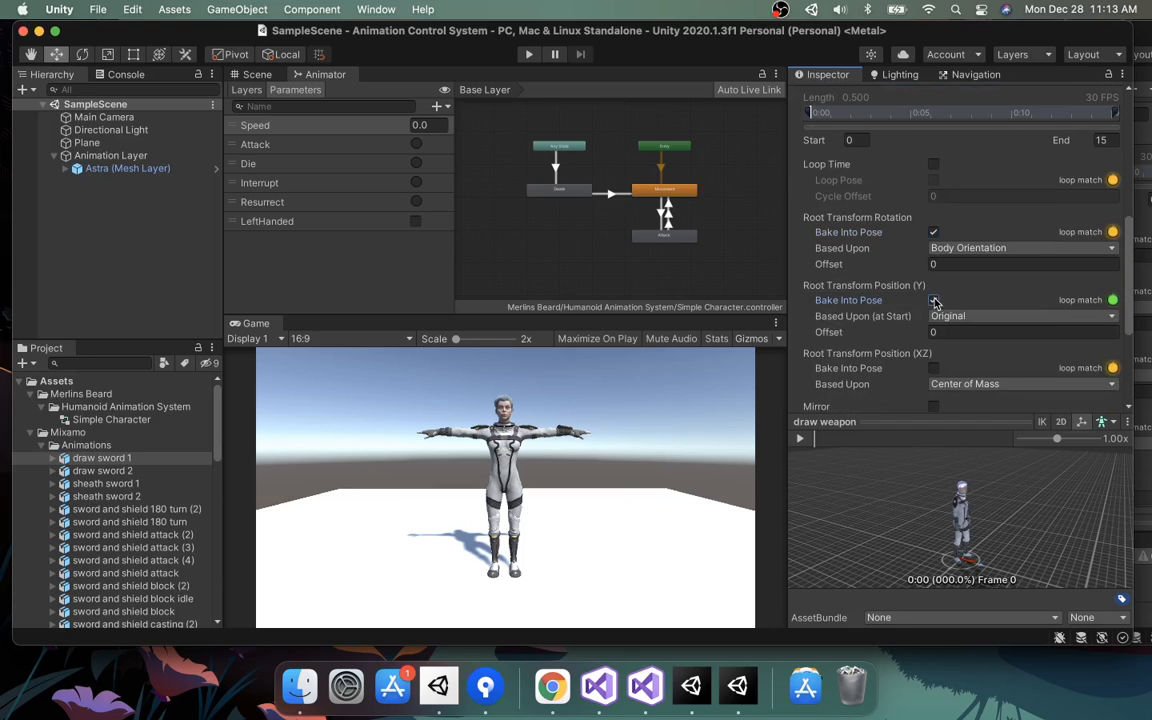
scroll(936, 270, down, 4)
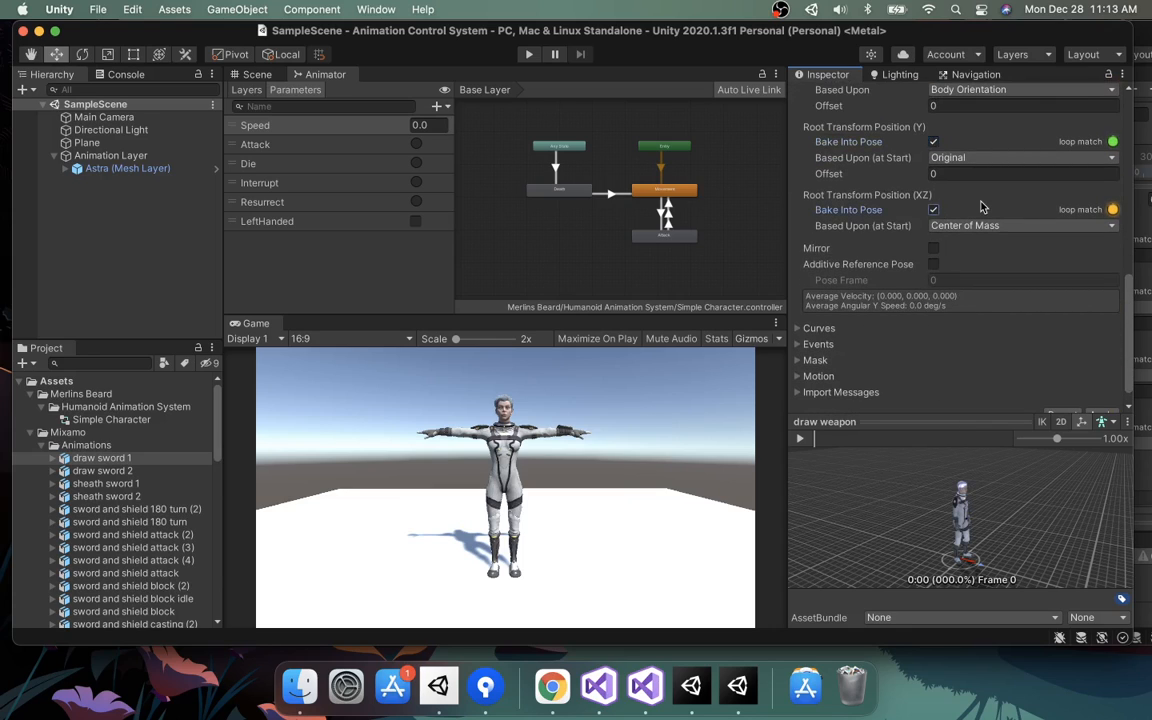
Compare with the root transform settings of PlayerMale@ShieldBlock_Wait in the Hero Collector project, then return to this project.
scroll(981, 207, up, 5)
scroll(981, 210, down, 2)
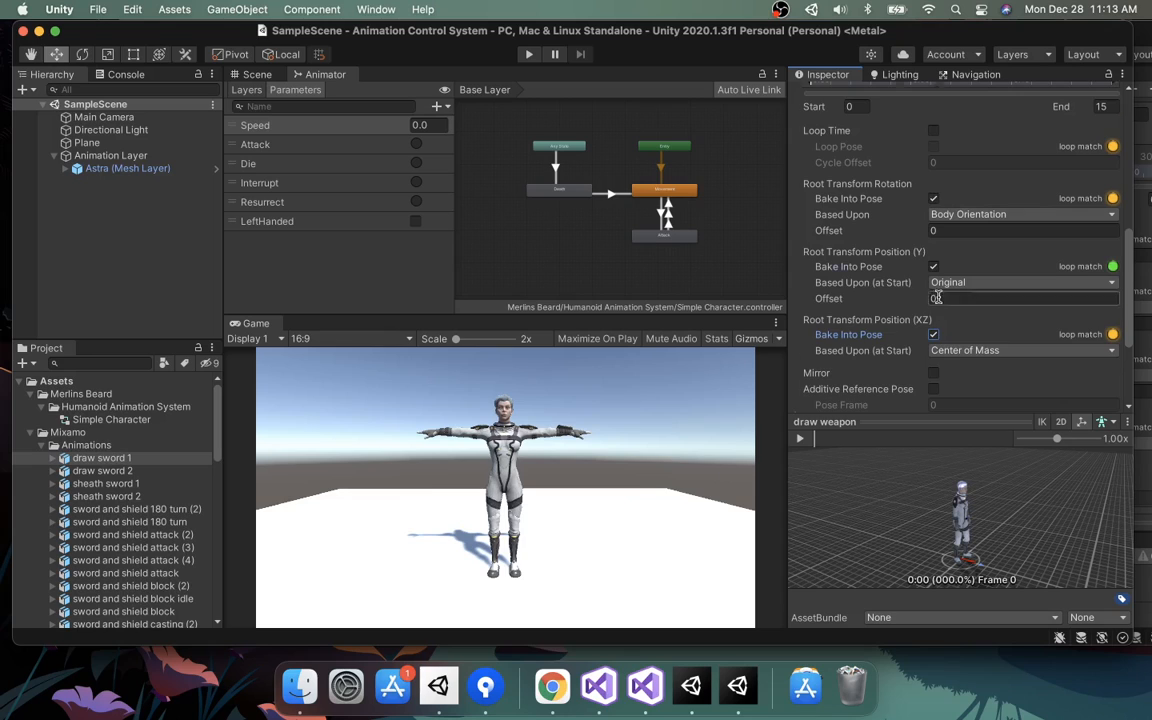
scroll(941, 300, down, 3)
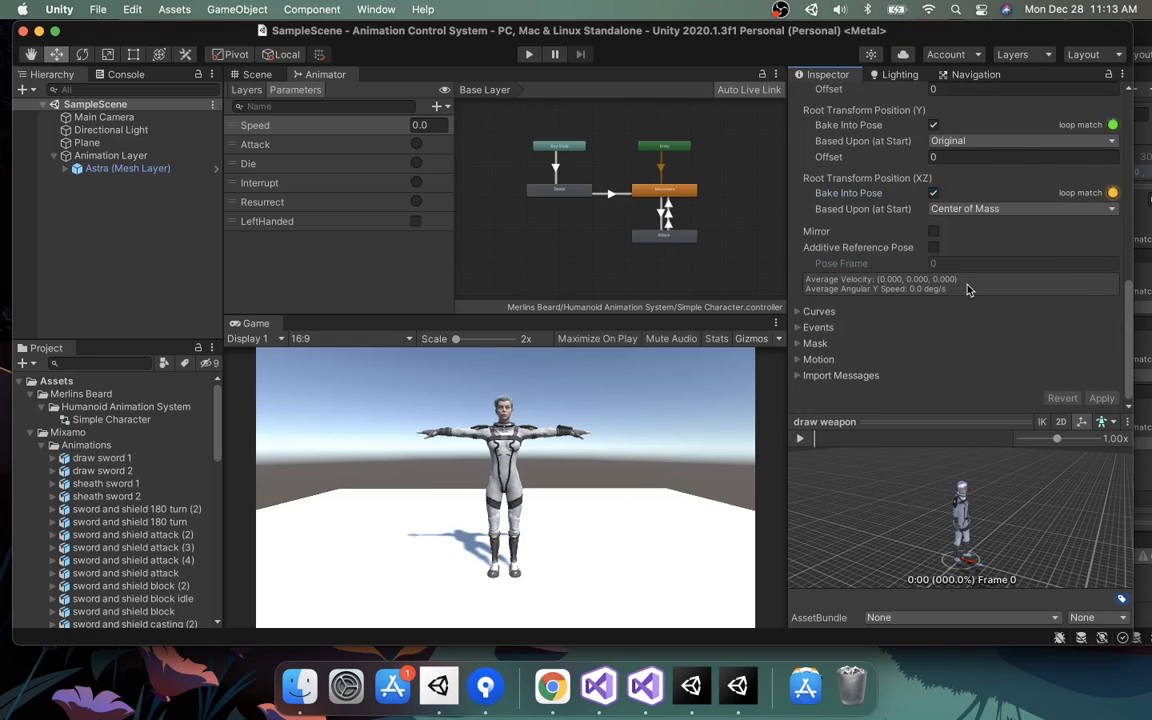
scroll(1000, 275, up, 8)
scroll(1055, 292, down, 4)
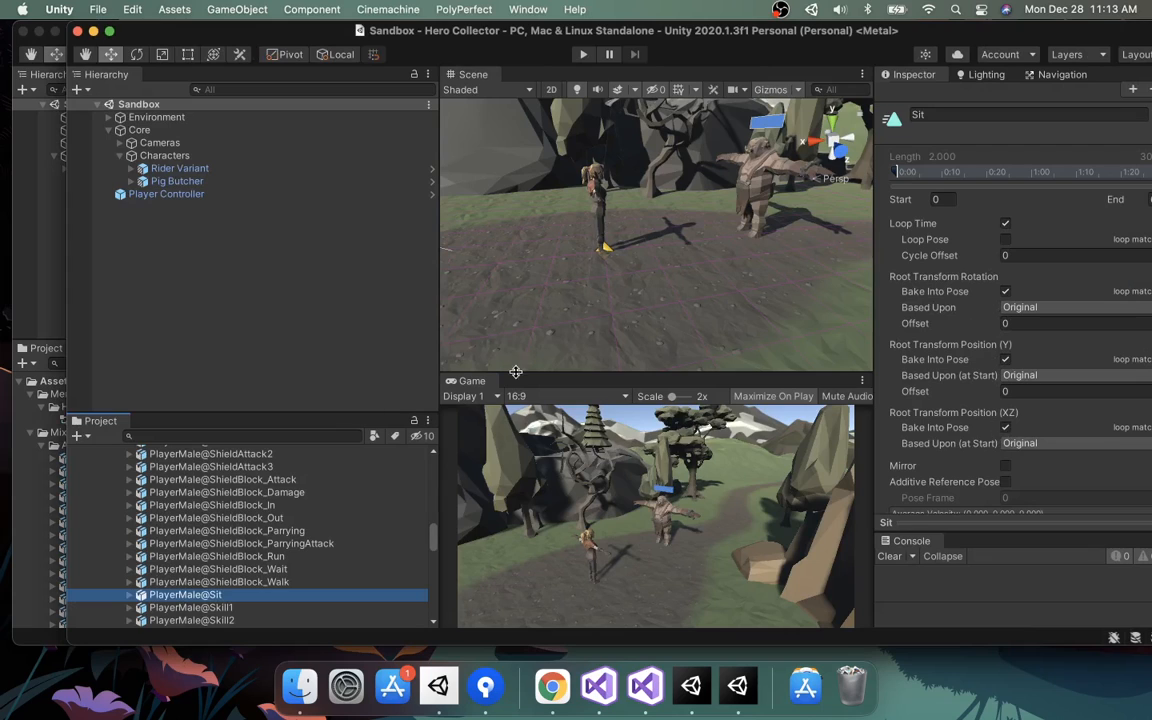
click(190, 568)
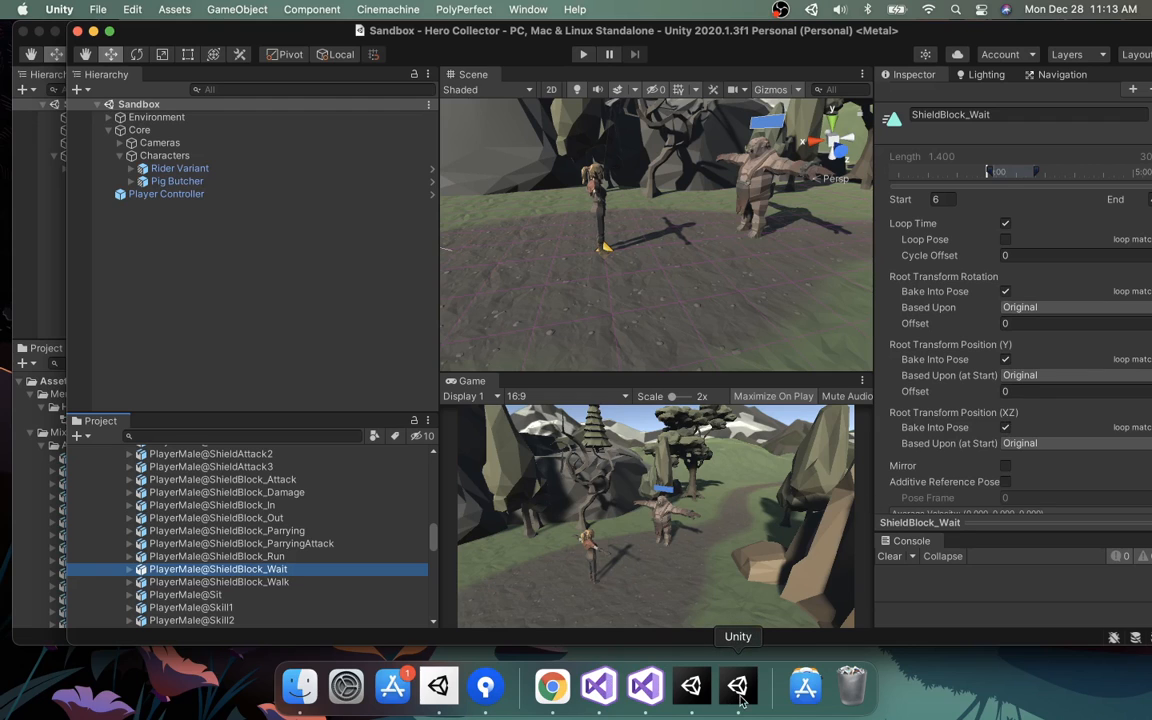
click(691, 686)
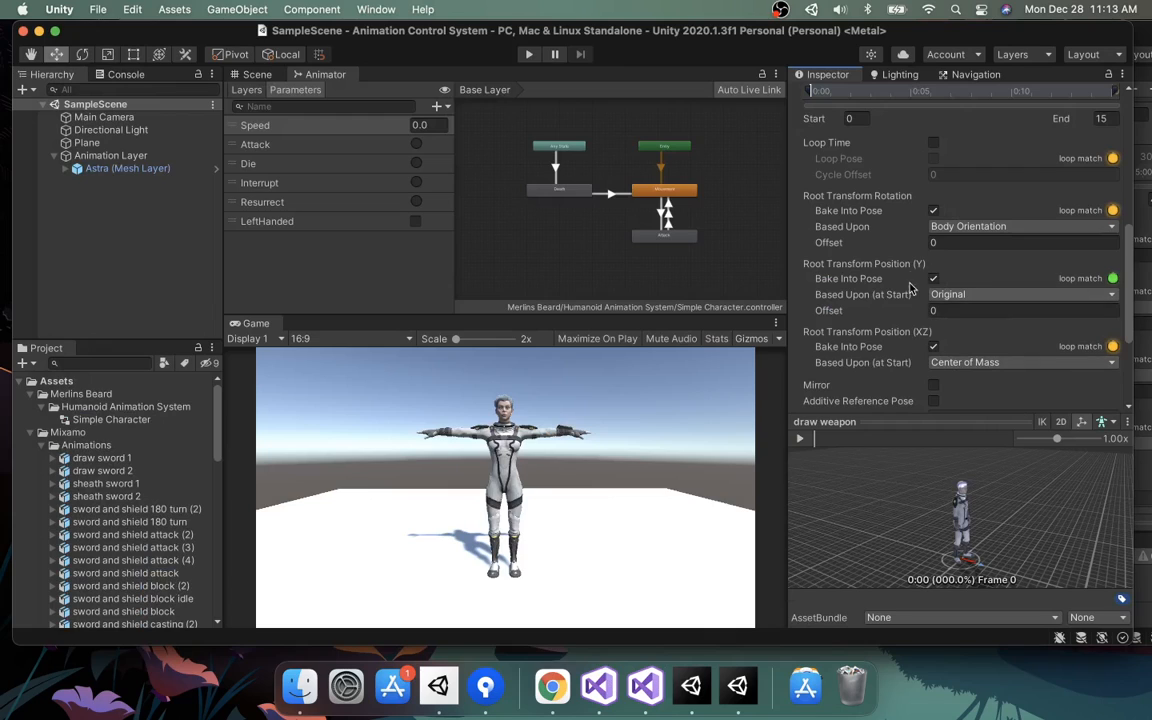
Select the sword and shield death animation and disable Bake Into Pose for its root Y and XZ position.
scroll(979, 400, down, 2)
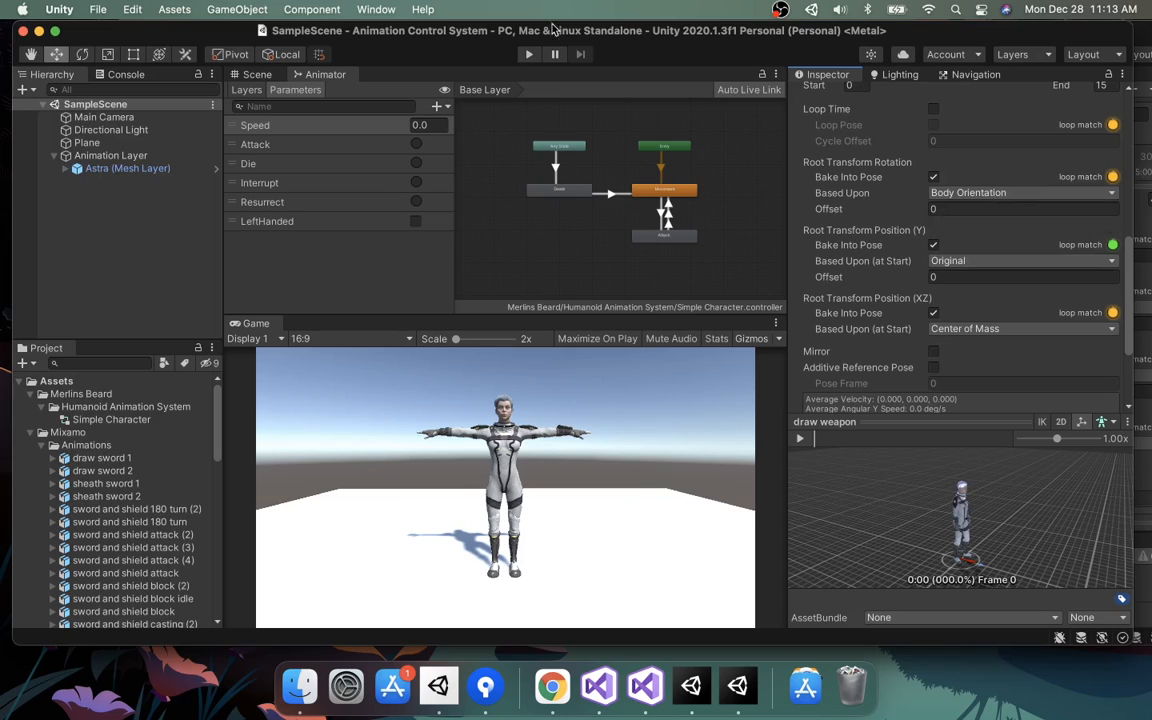
scroll(168, 513, down, 10)
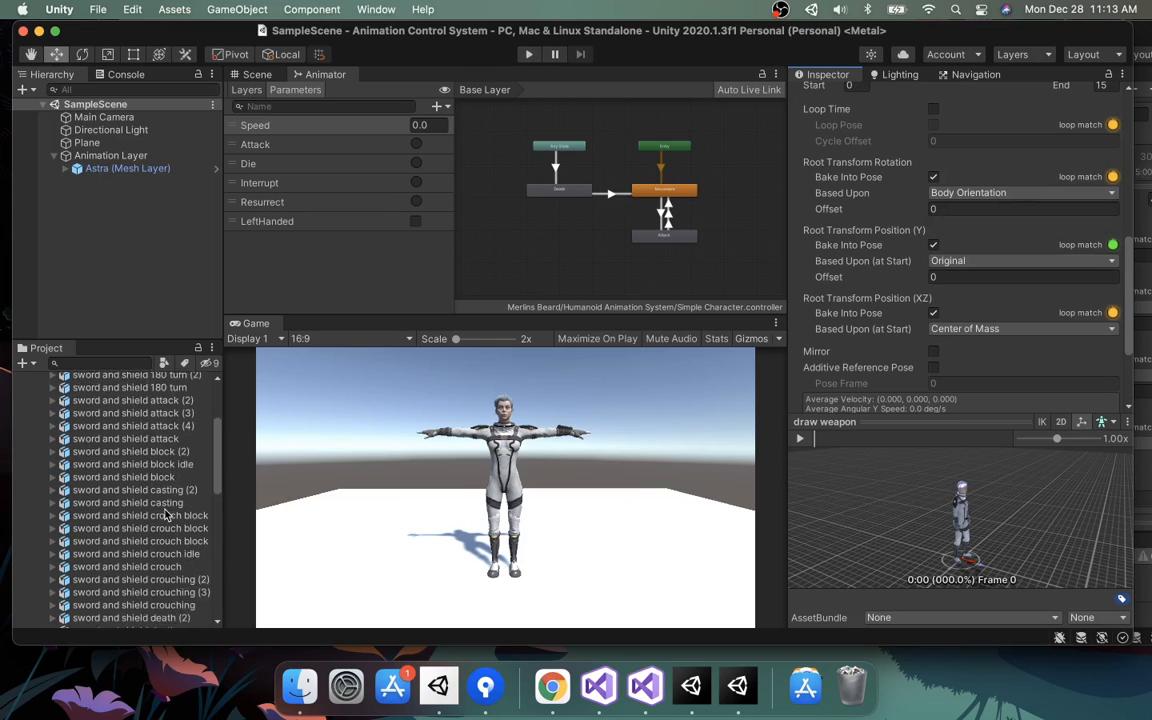
click(117, 481)
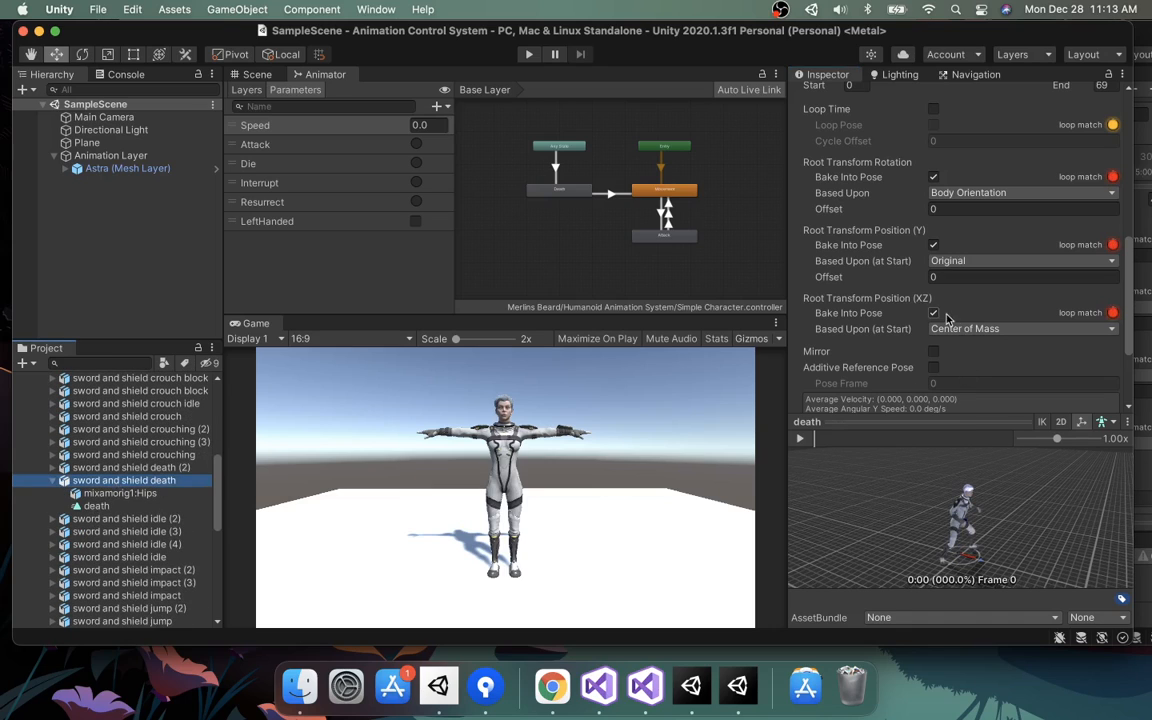
click(933, 245)
click(933, 177)
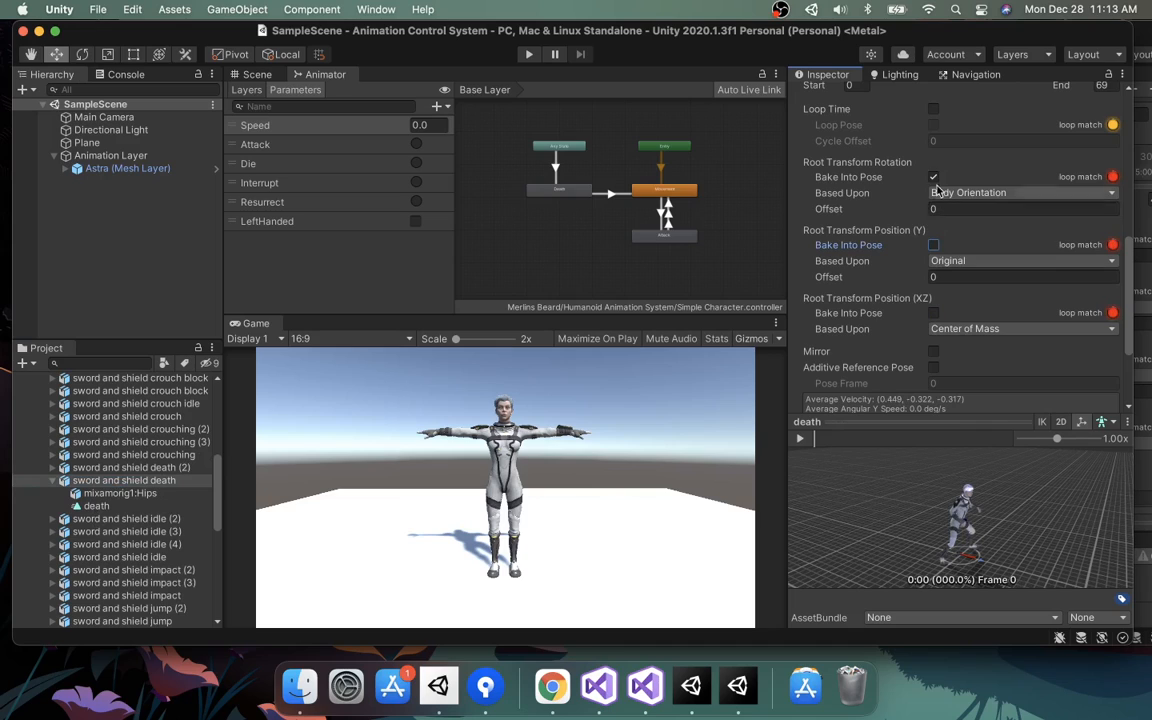
Apply the death clip's import settings and test the Die trigger in Play mode.
scroll(1068, 365, down, 3)
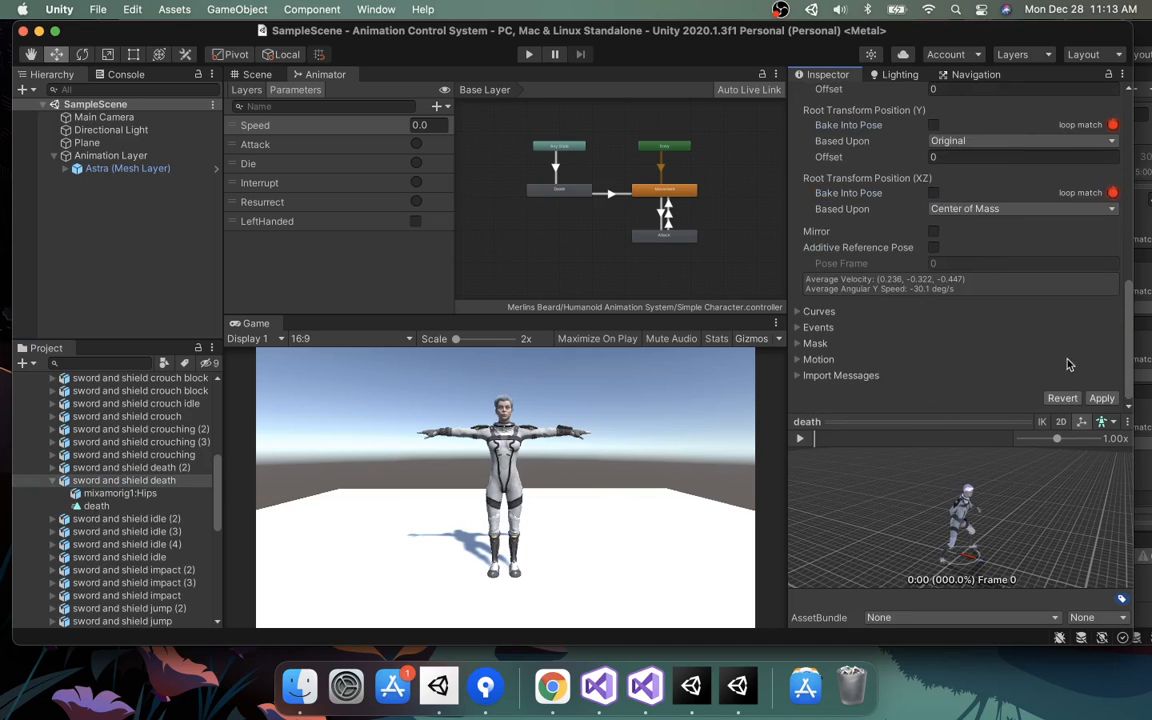
click(1101, 398)
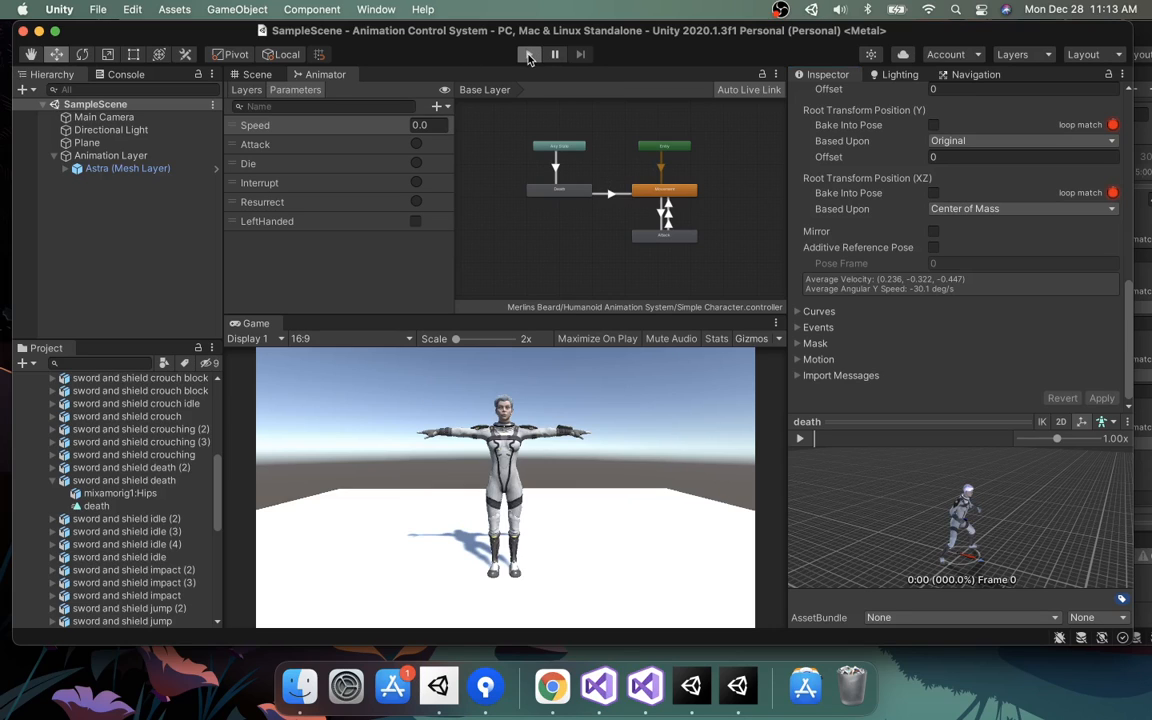
key(super+p)
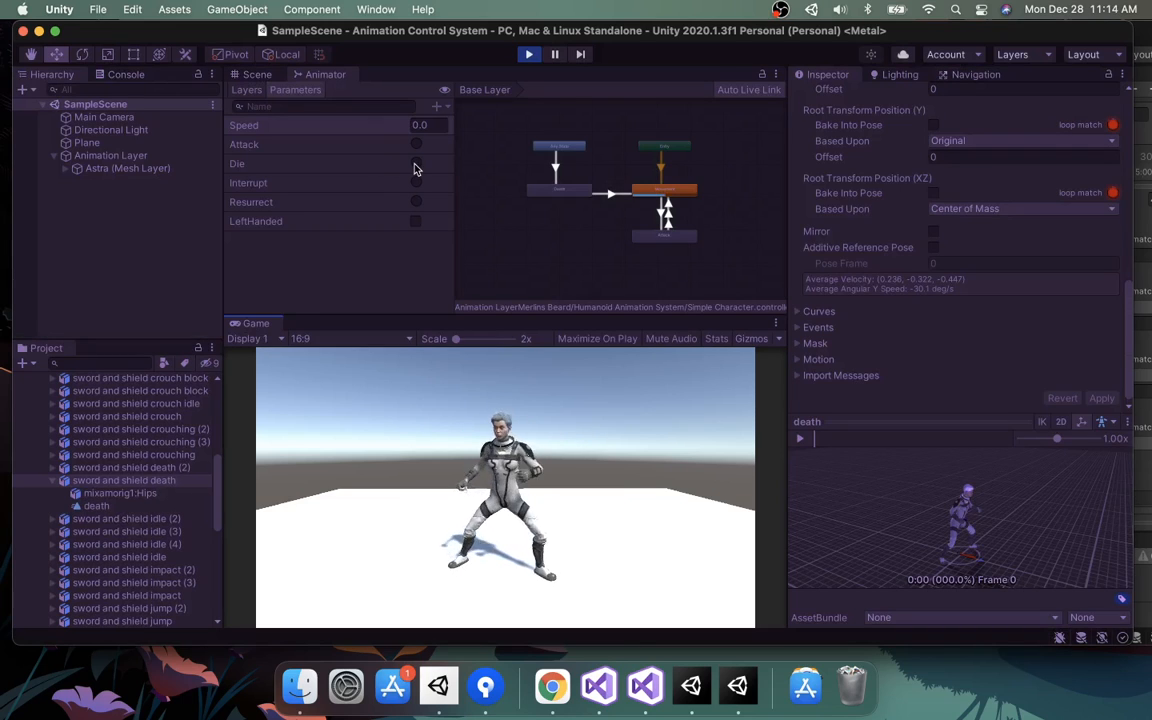
click(416, 164)
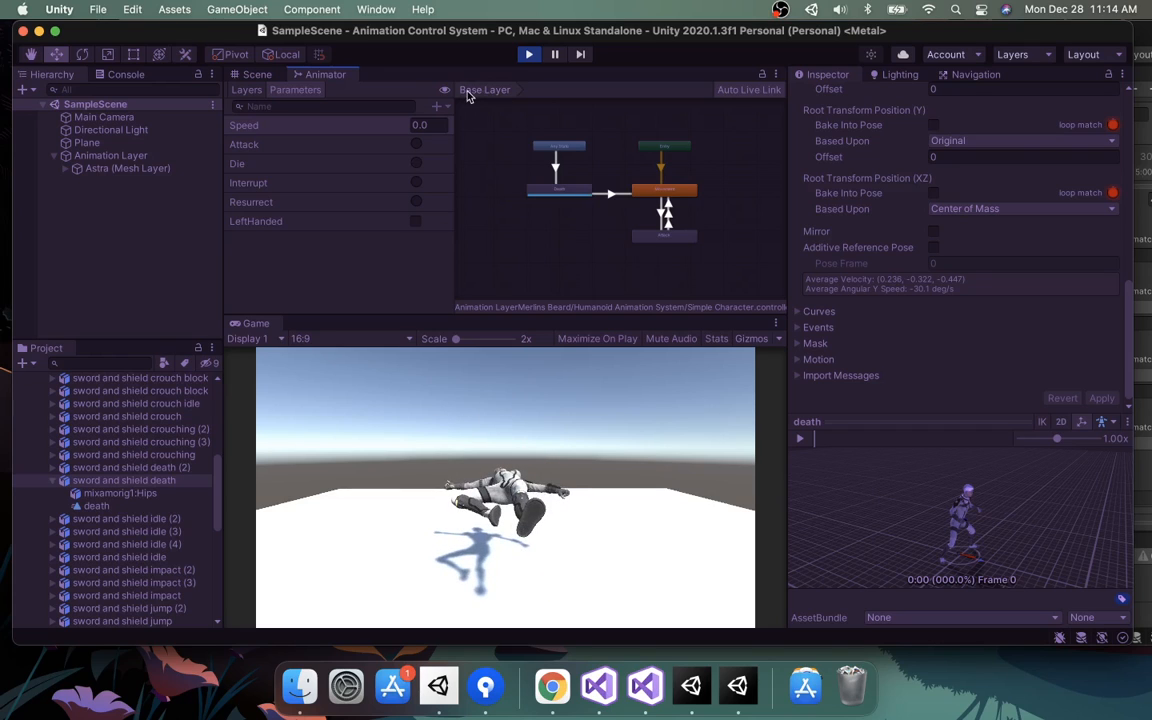
click(528, 55)
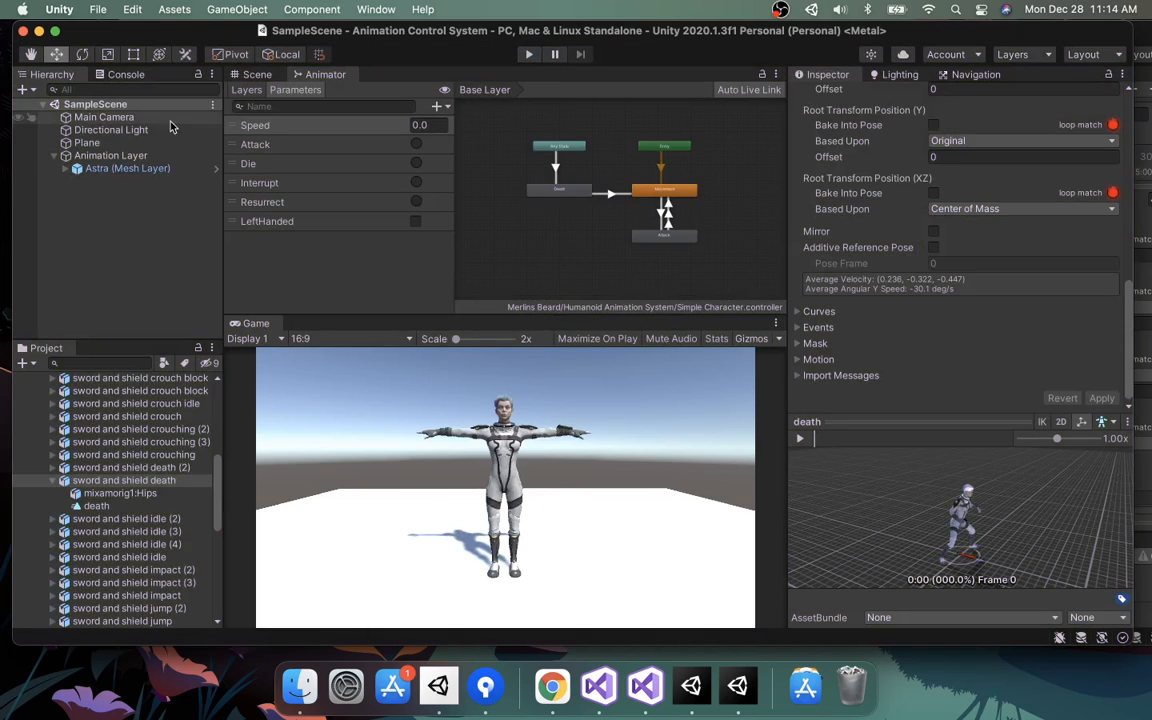
Enable Apply Root Motion on the Animation Layer object and test the Die trigger in Play mode.
click(140, 157)
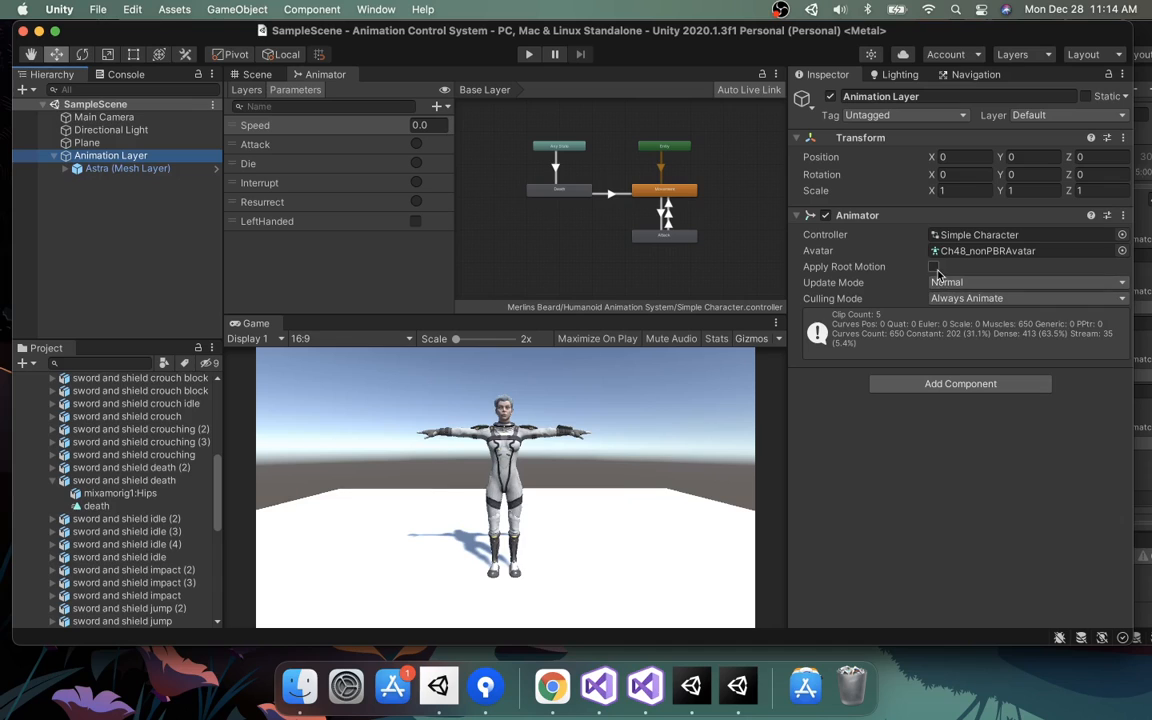
click(843, 266)
click(528, 54)
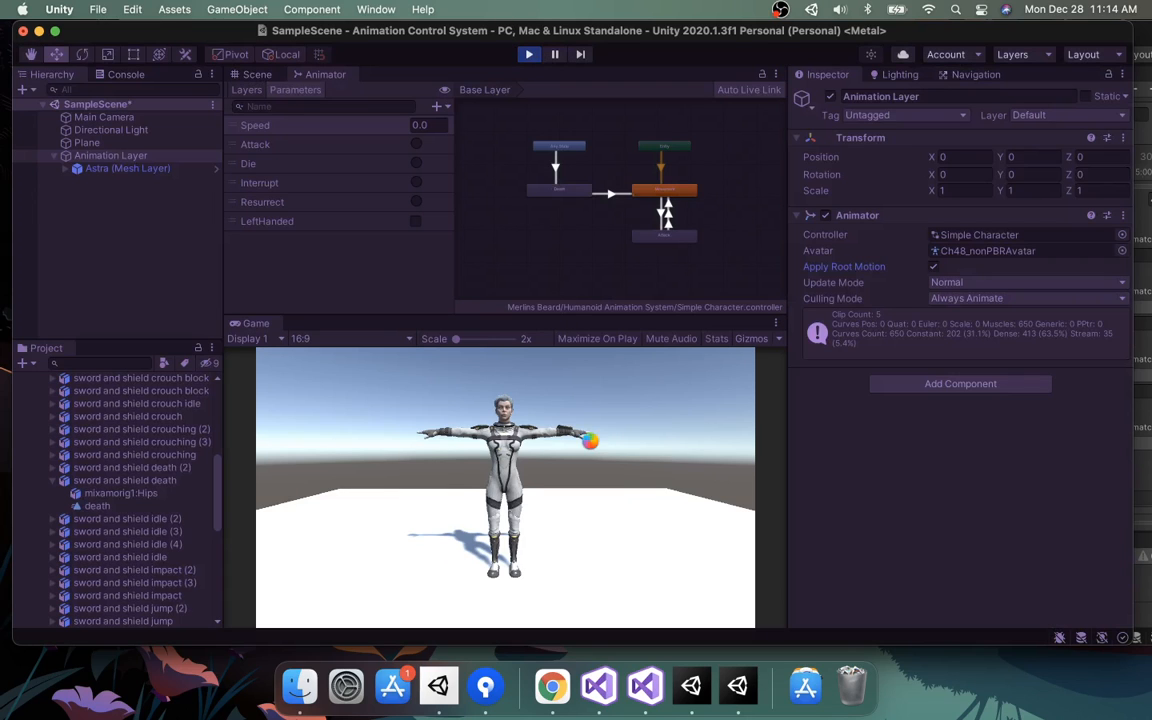
click(416, 163)
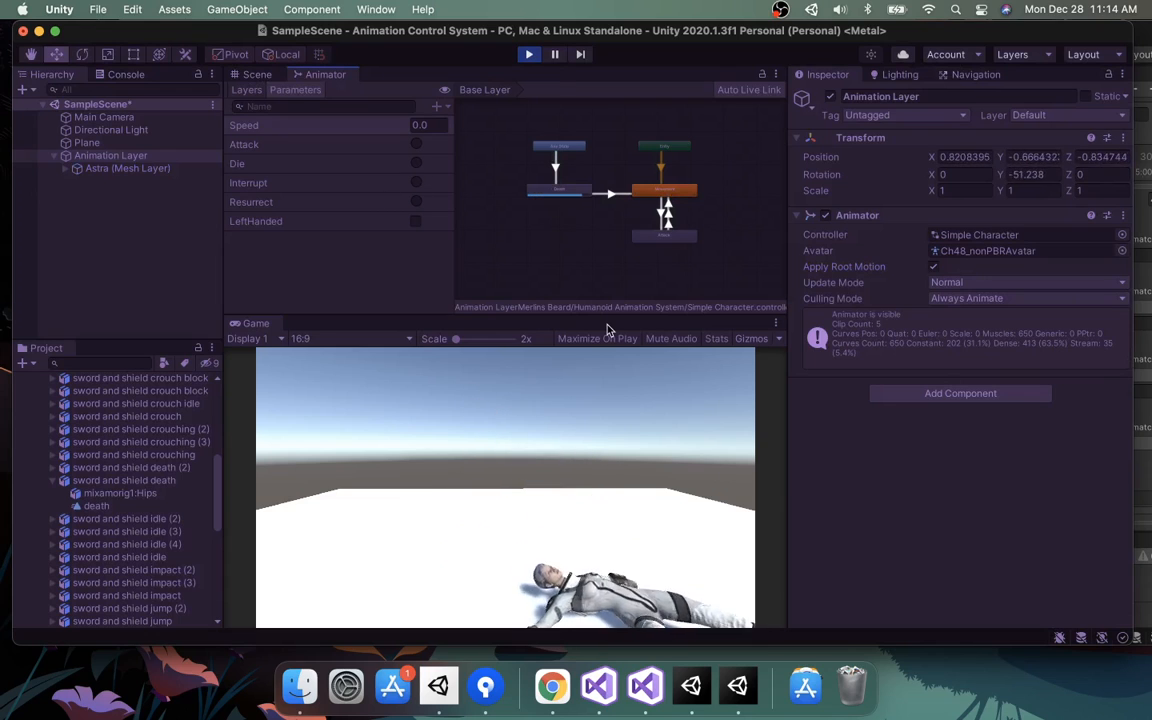
click(530, 55)
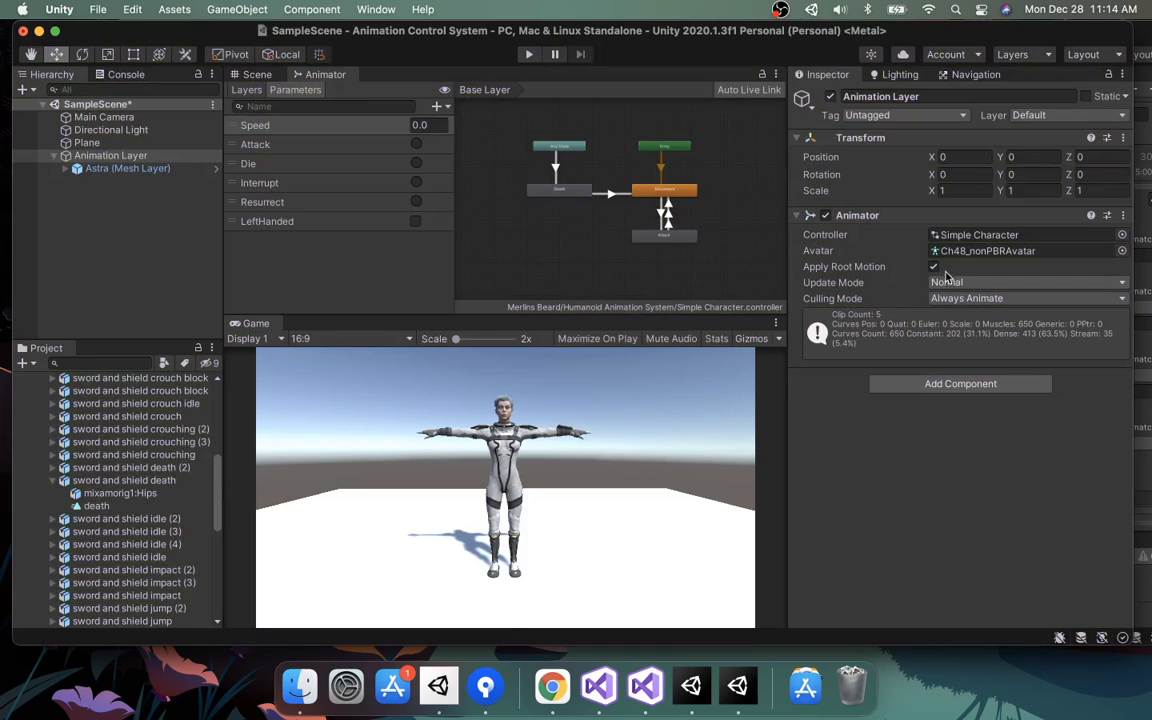
Enable Bake Into Pose for the sword and shield death clip's root Y and XZ position.
click(903, 266)
click(112, 481)
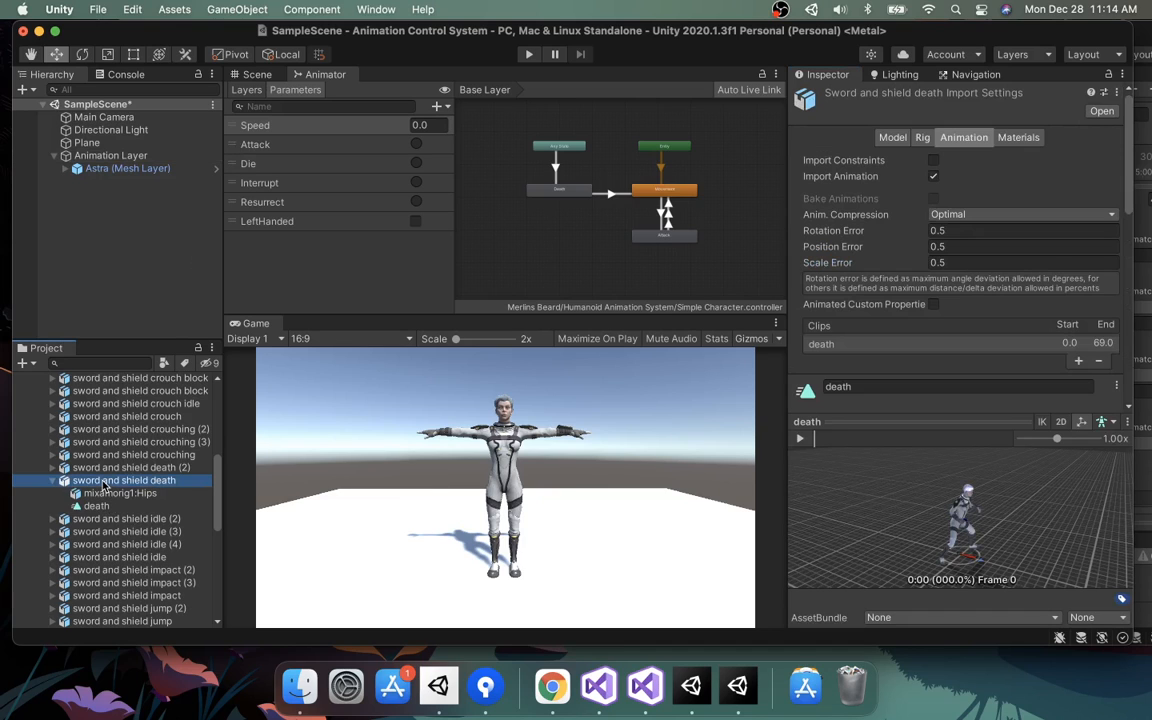
scroll(934, 378, up, 4)
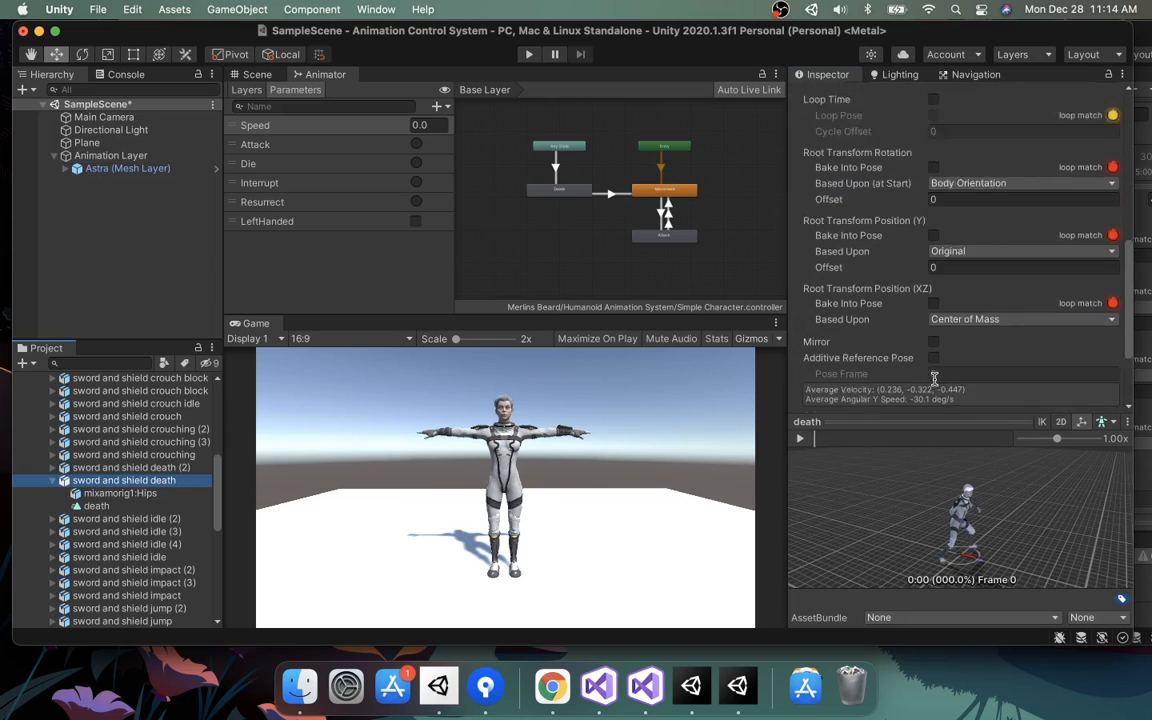
click(933, 292)
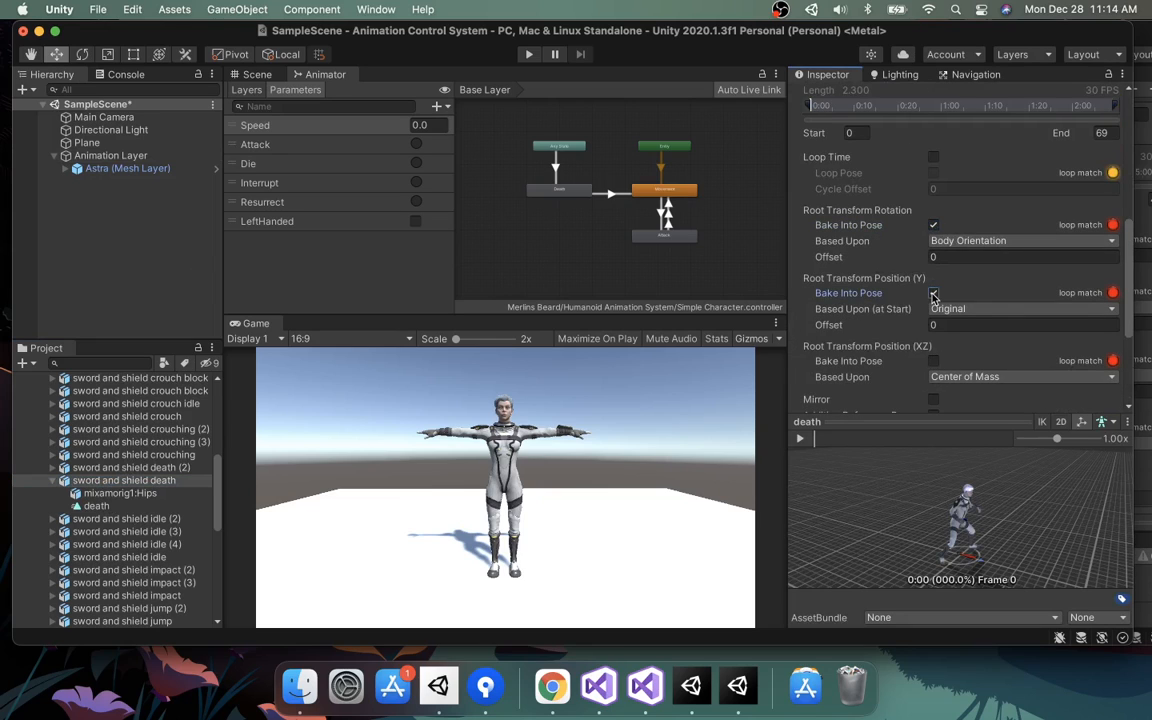
click(933, 360)
scroll(1012, 379, down, 4)
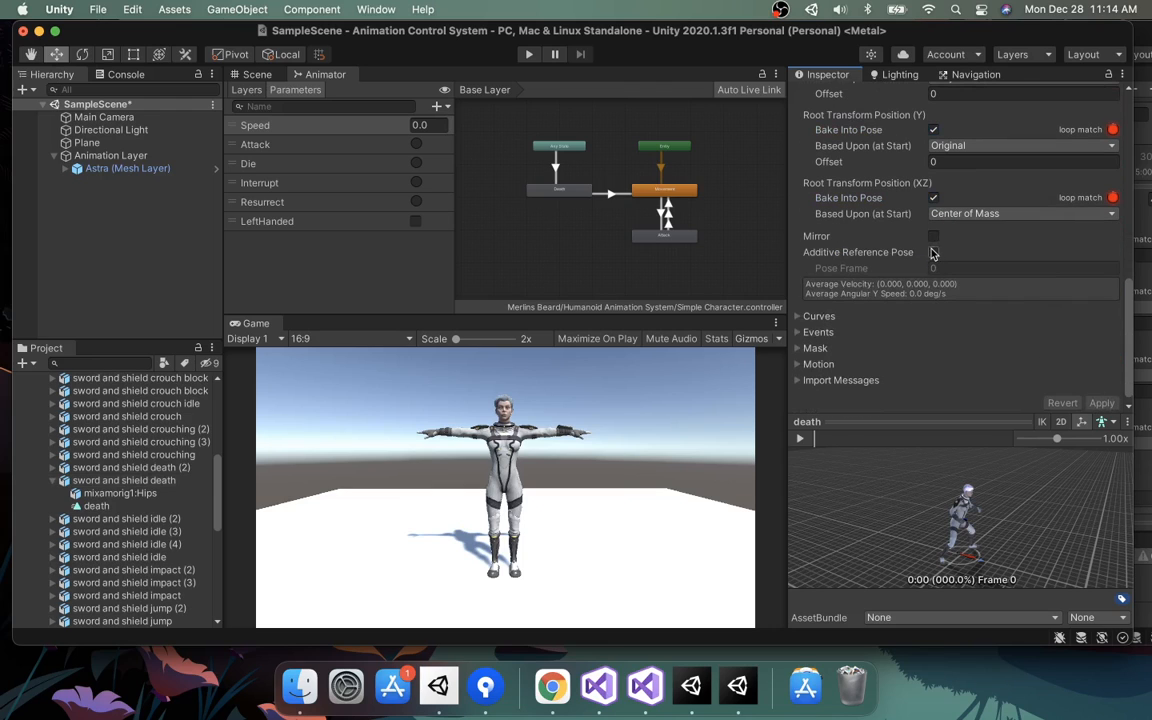
Play the scene and trigger Die to check the death animation.
click(529, 55)
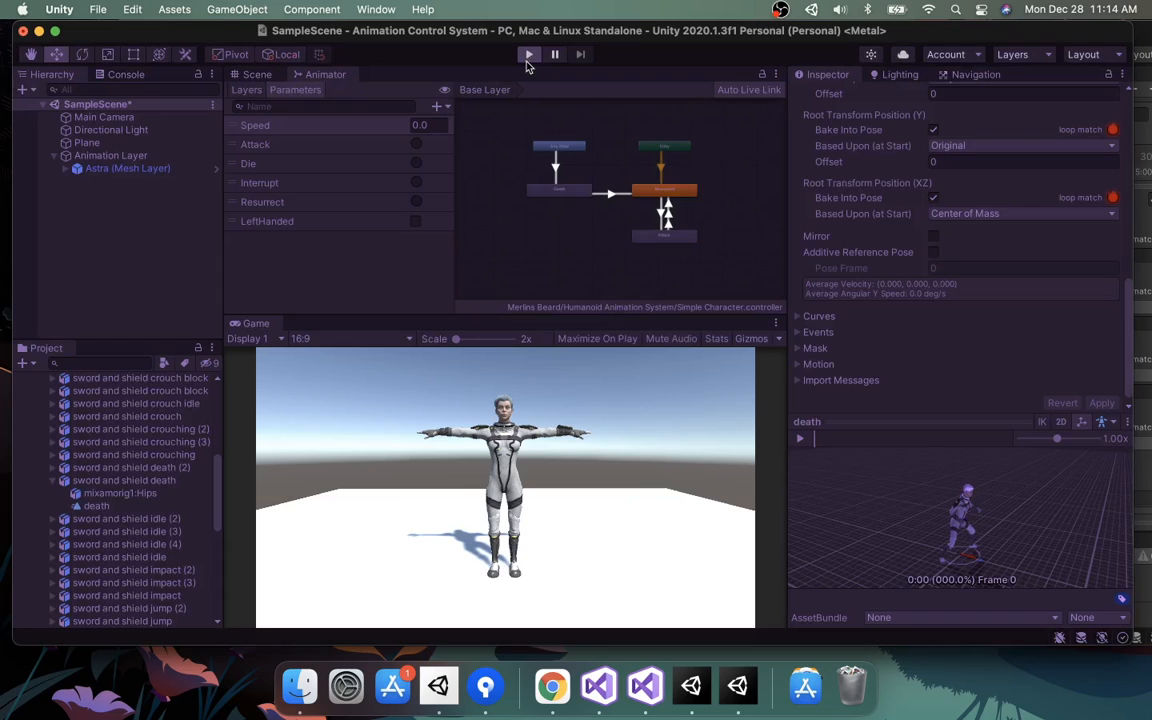
click(416, 163)
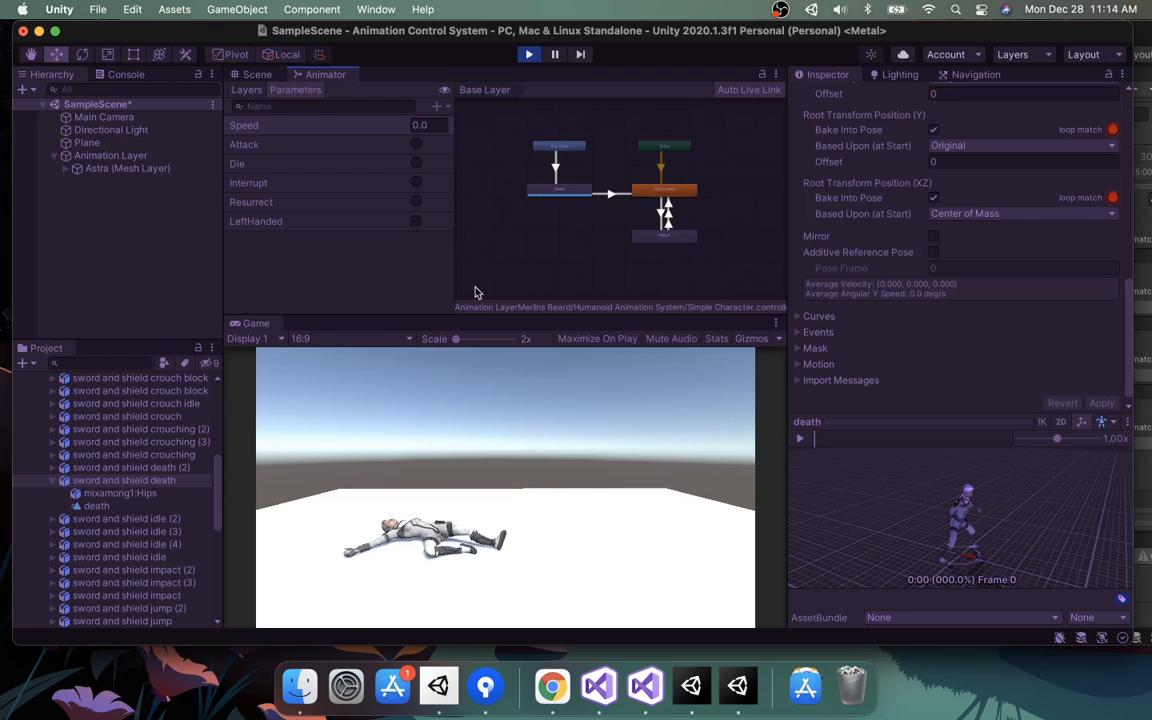
click(529, 54)
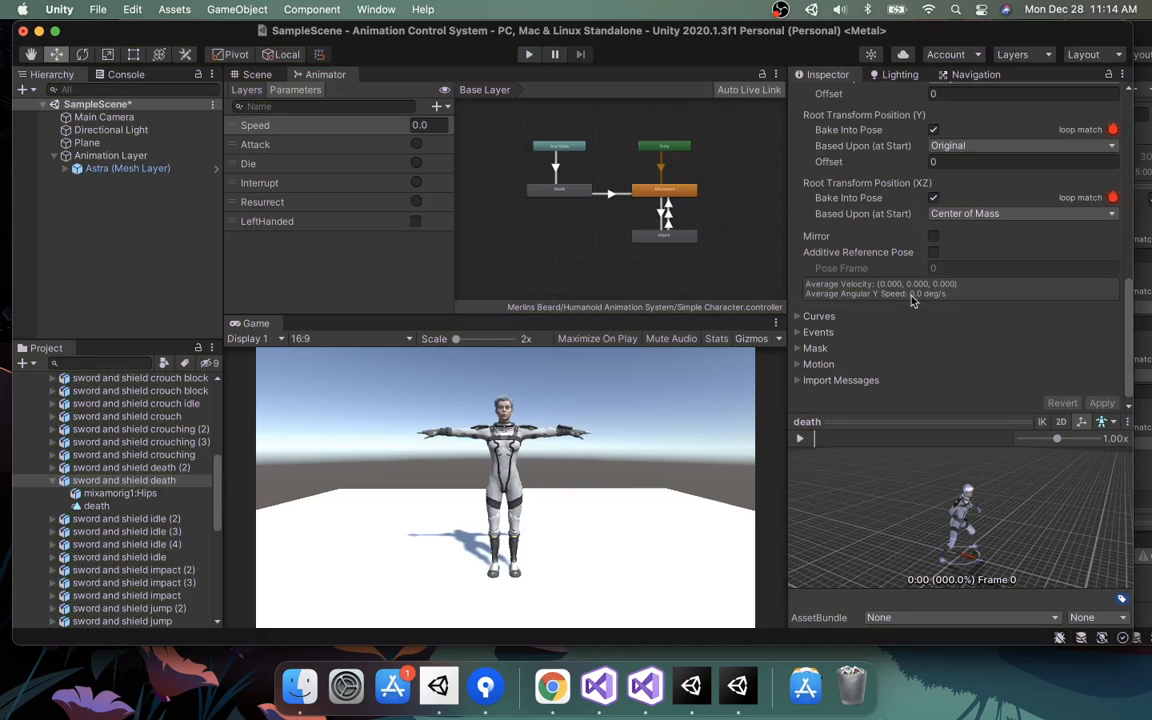
Disable Bake Into Pose for the death clip's root Y position and apply the settings.
scroll(975, 232, up, 3)
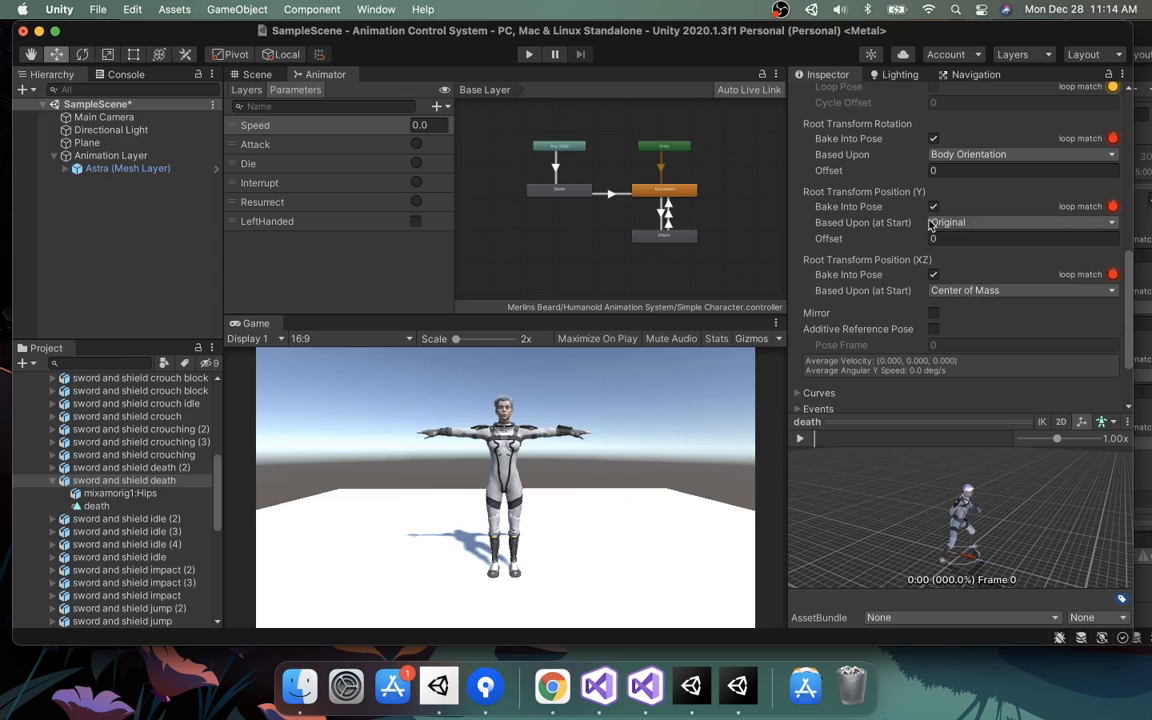
click(932, 208)
scroll(1000, 330, down, 3)
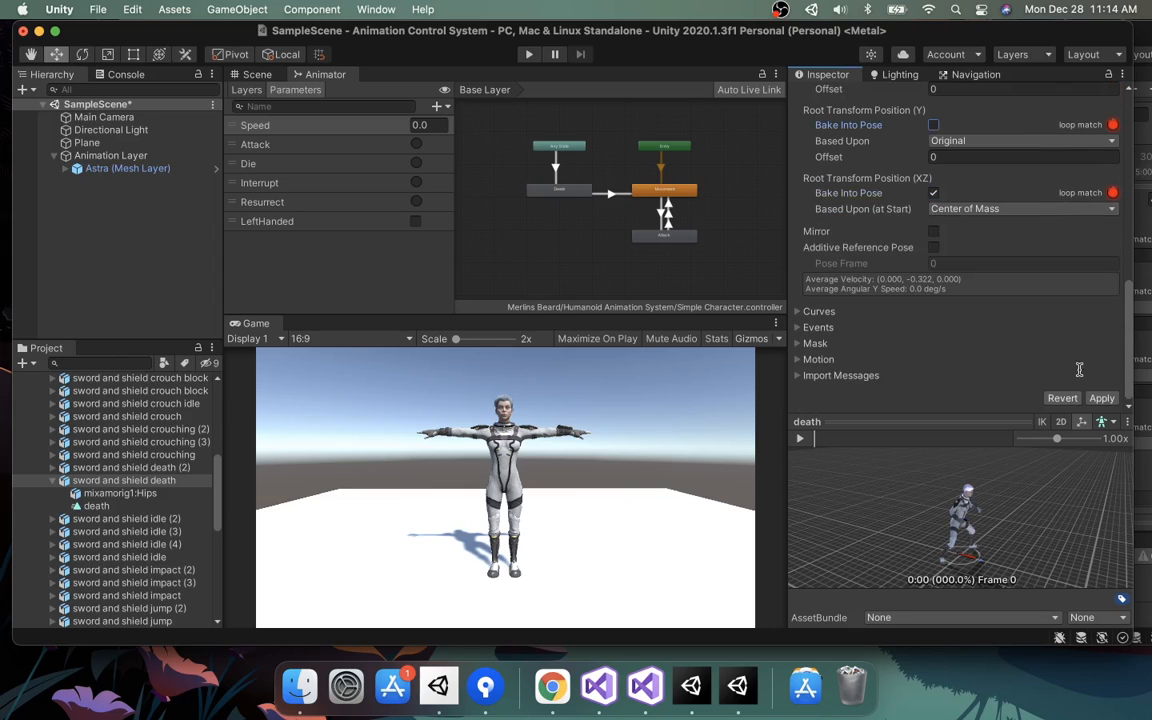
click(1101, 399)
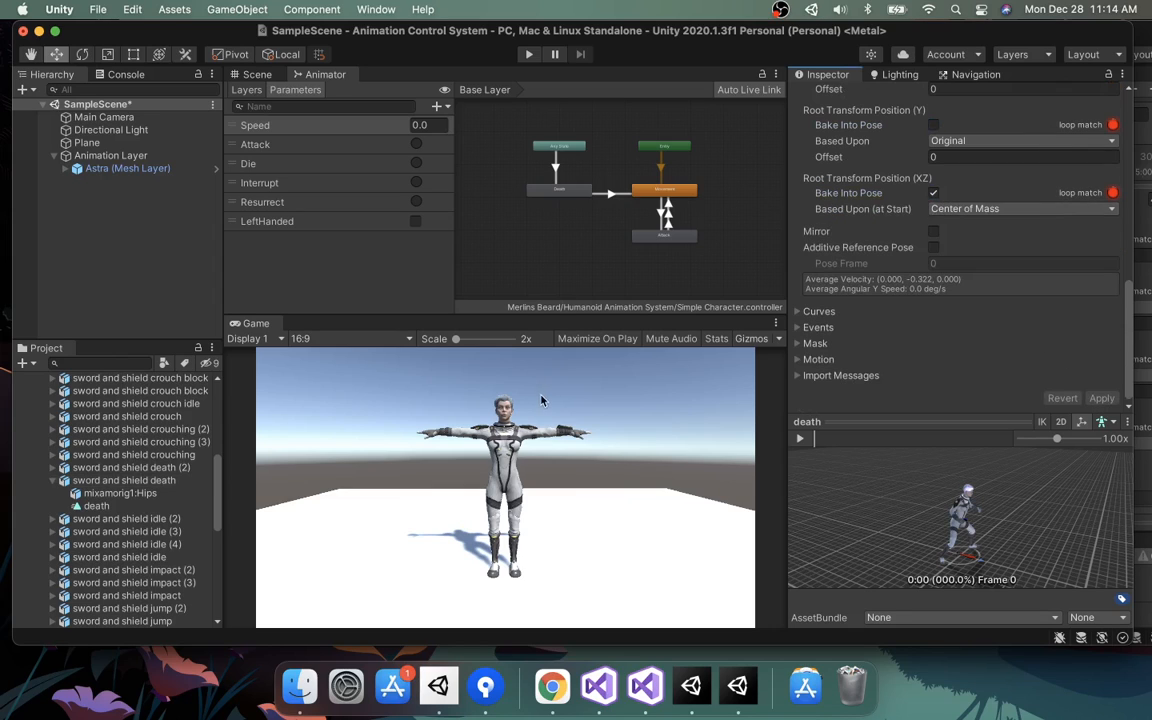
Play the scene again and trigger Die to compare the death animation.
click(528, 55)
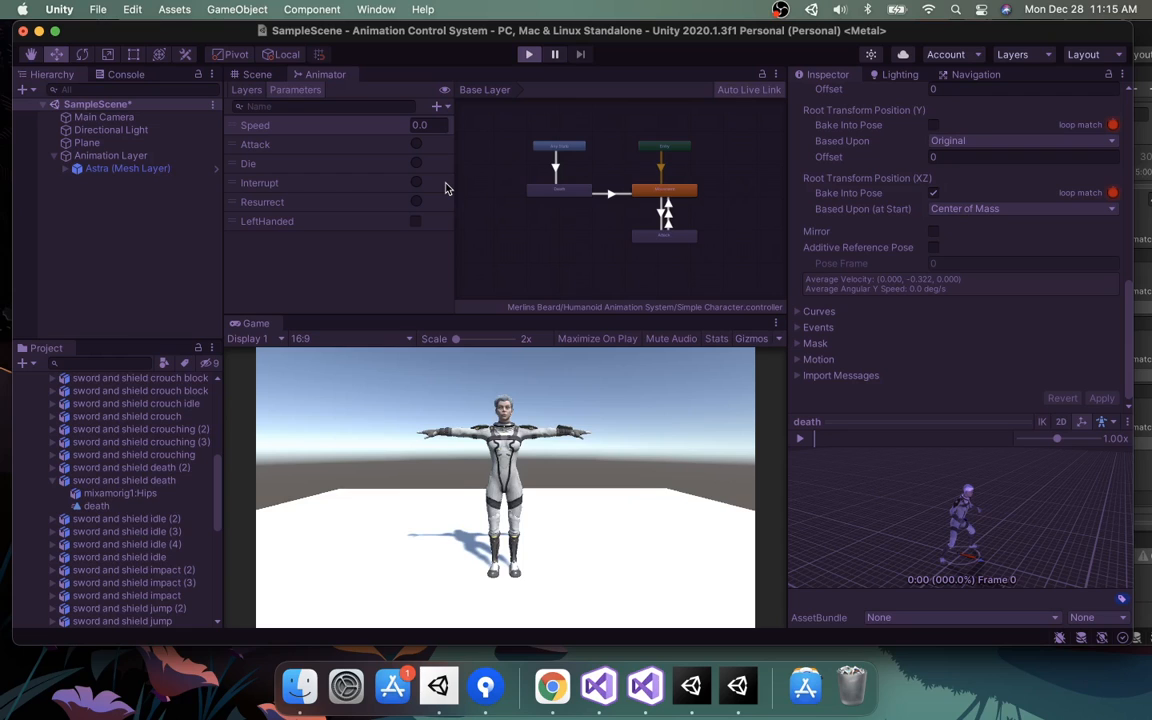
click(416, 163)
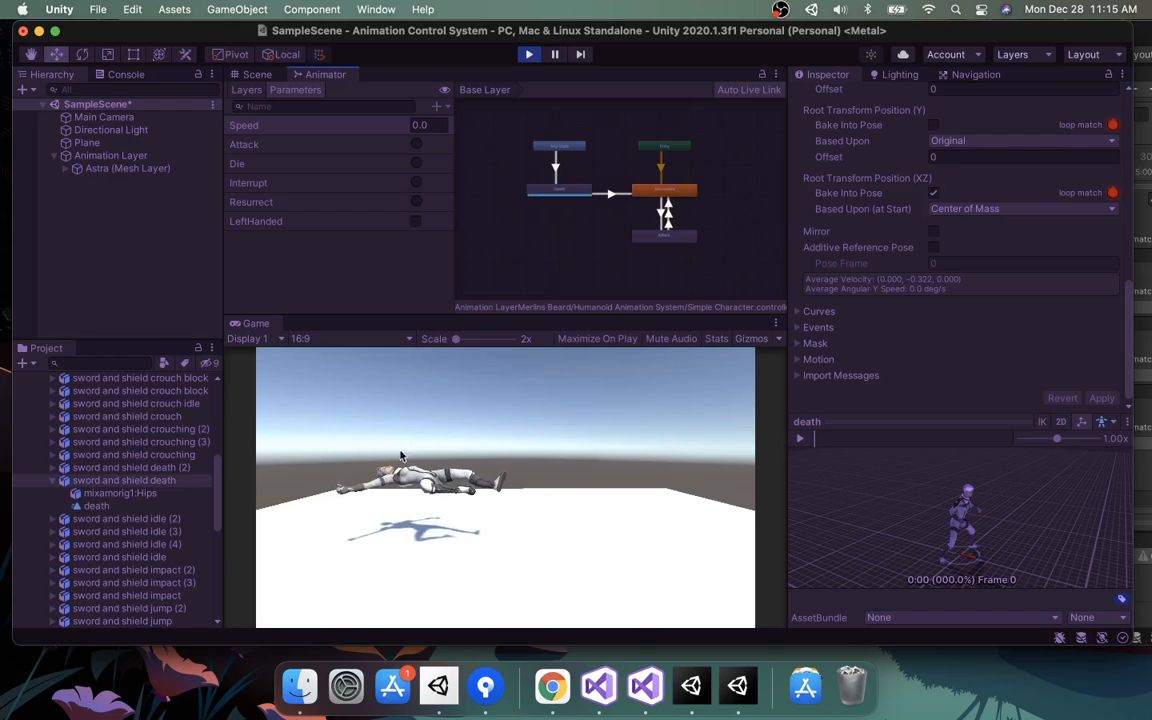
click(522, 48)
Re-enable Bake Into Pose for the death clip's root Y position and apply the settings.
scroll(868, 196, up, 3)
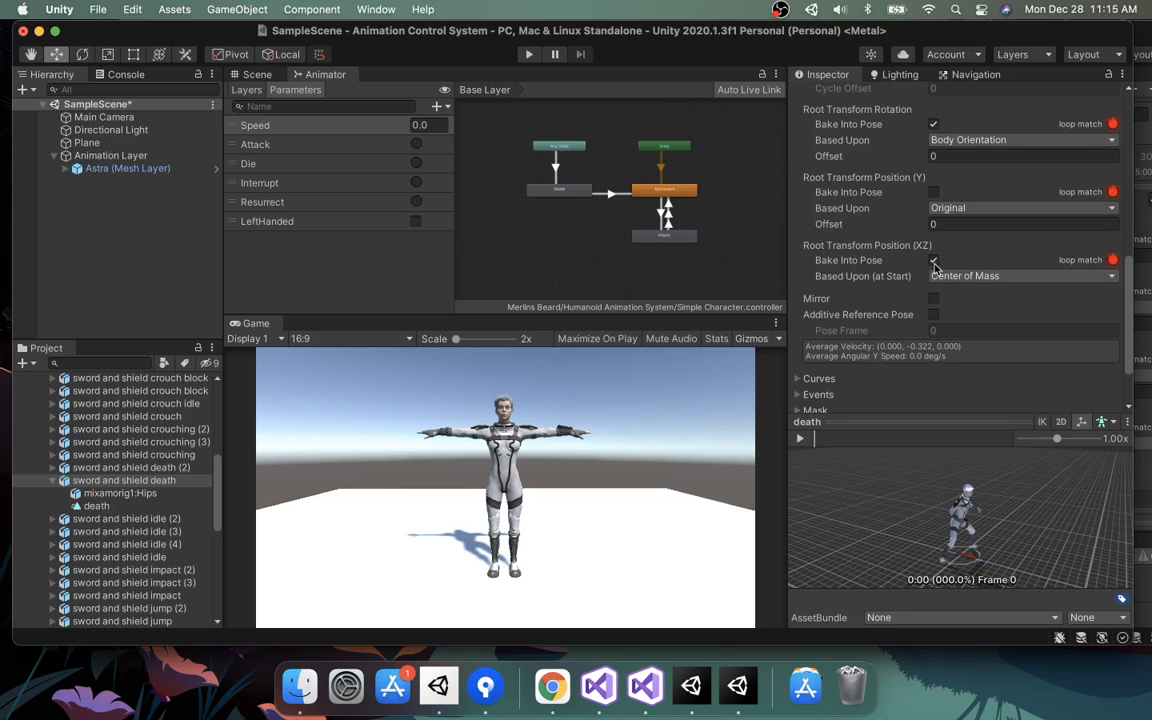
click(933, 192)
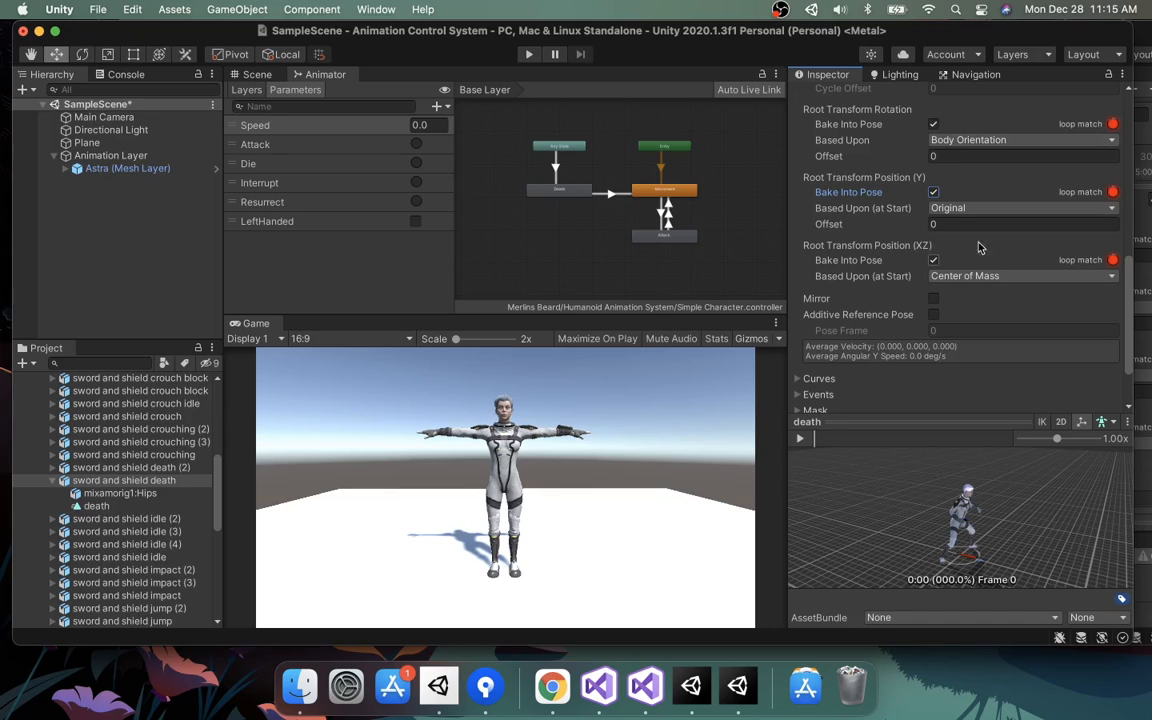
scroll(1049, 368, down, 3)
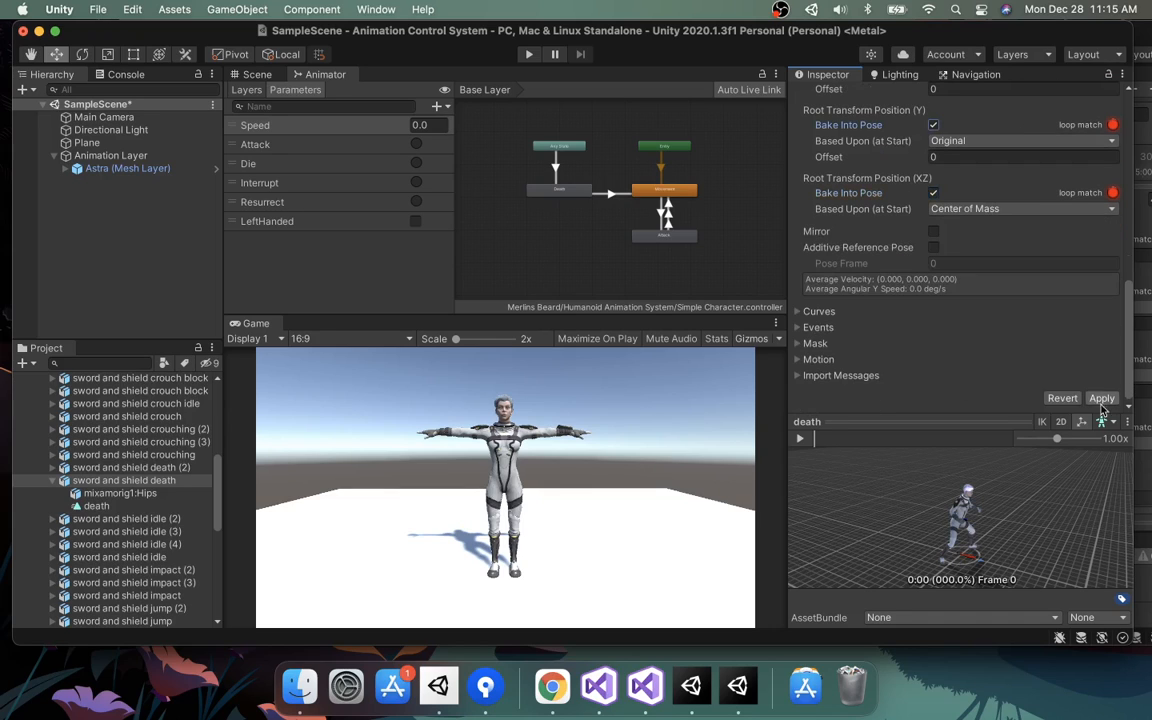
click(1108, 419)
click(1109, 399)
click(1100, 398)
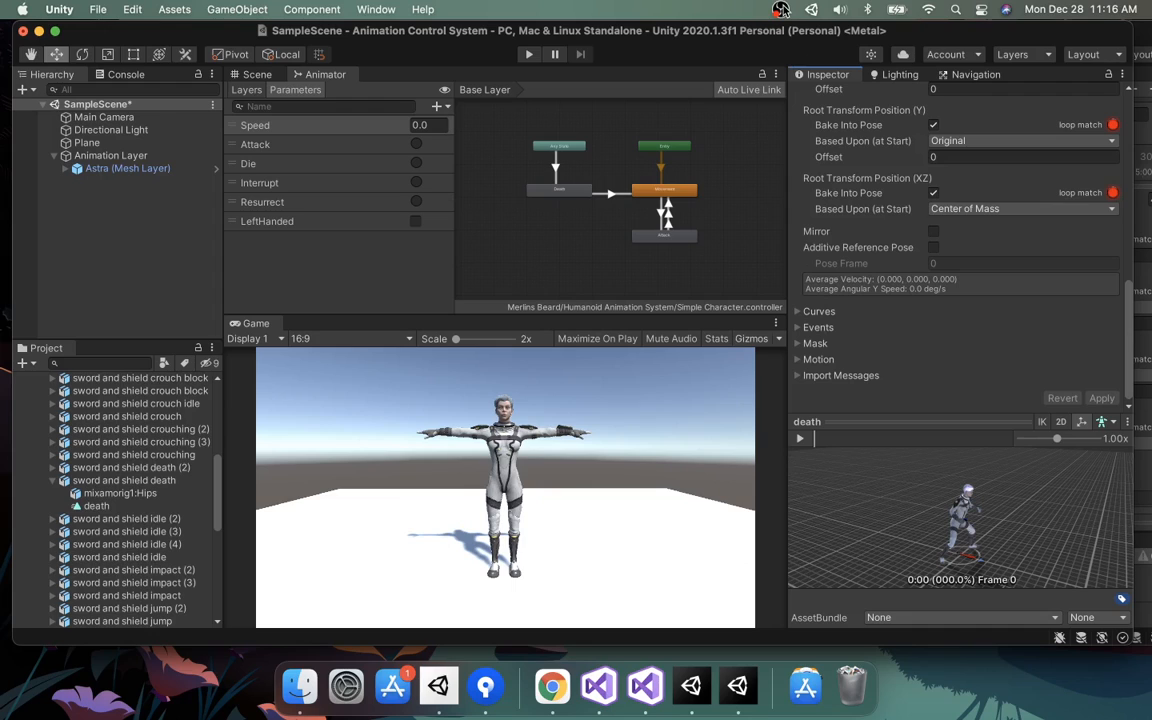
click(781, 9)
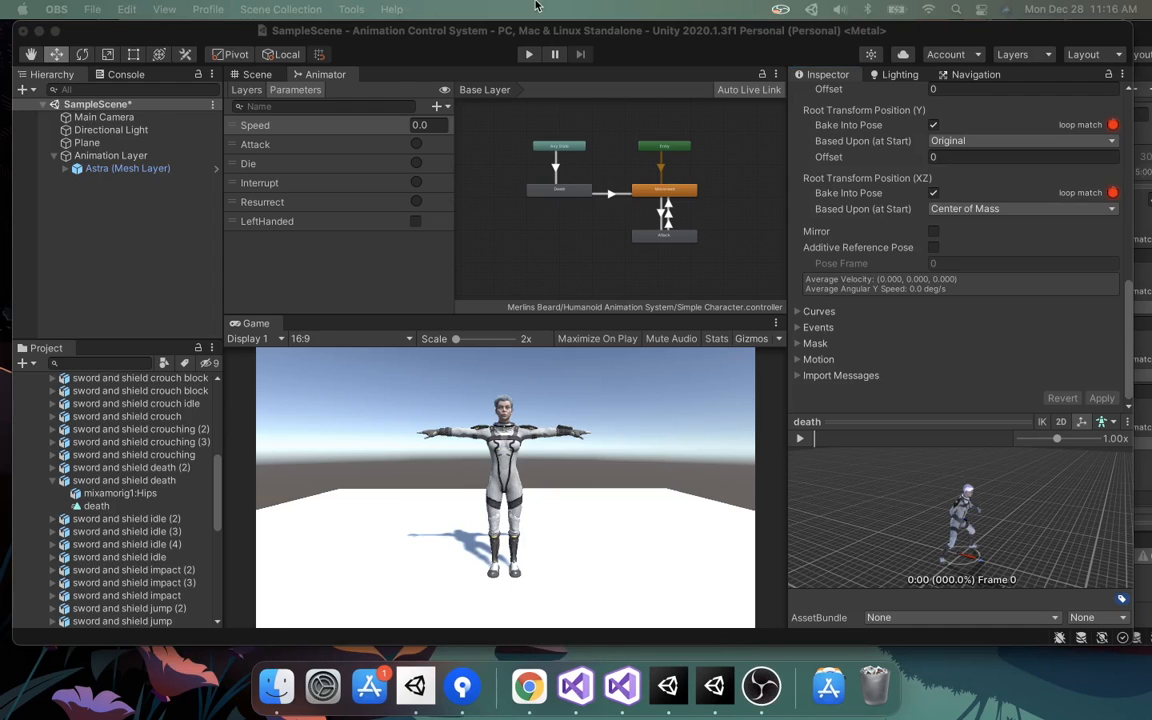